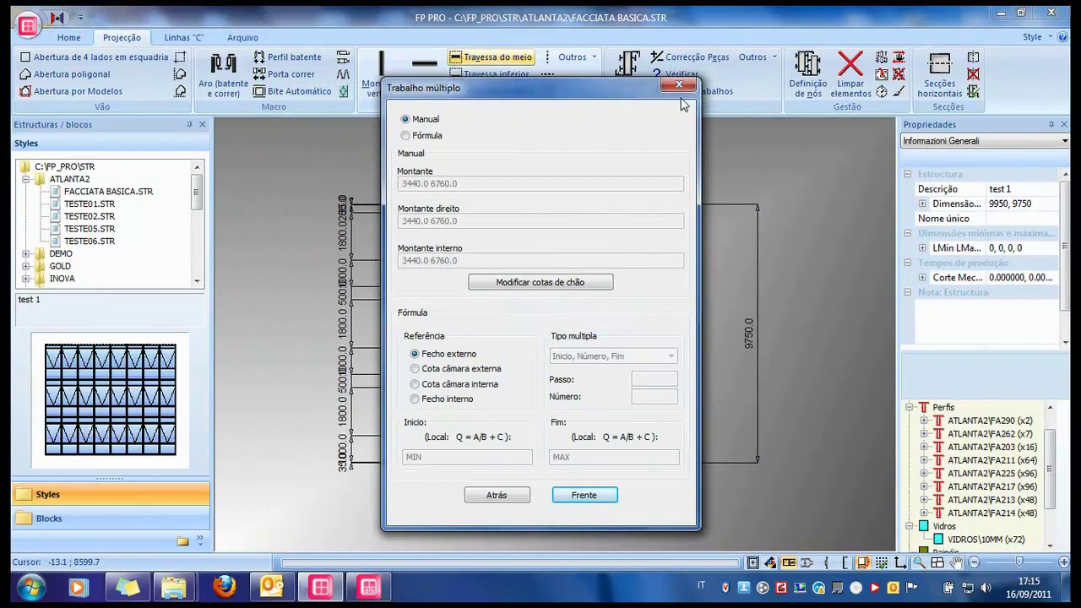
Close the multiple work dialog, view the facade's horizontal section, and leave the section viewer without saving changes
left_click(678, 84)
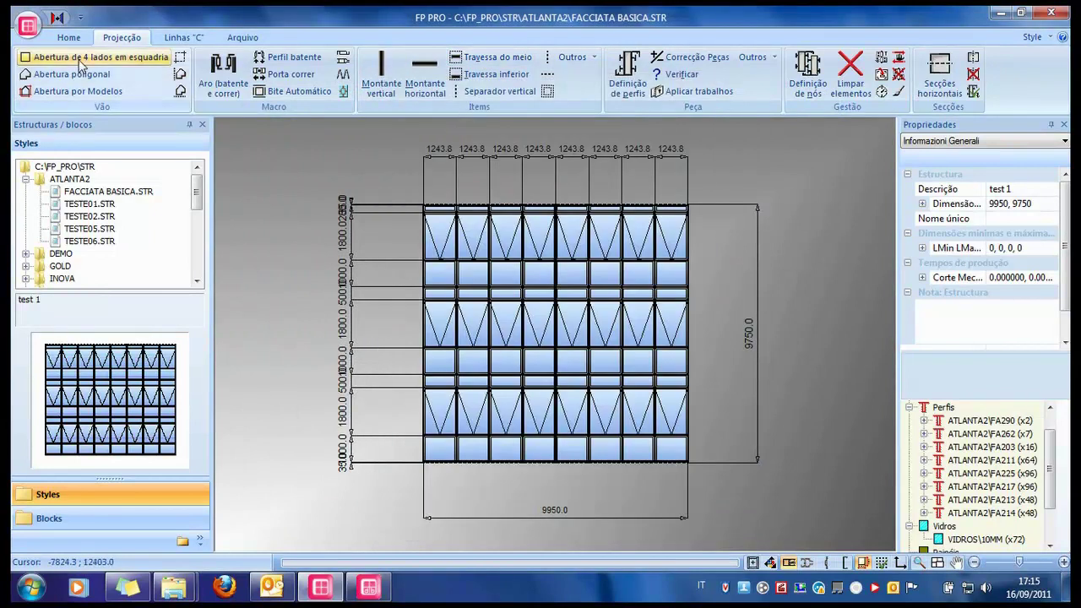
left_click(69, 37)
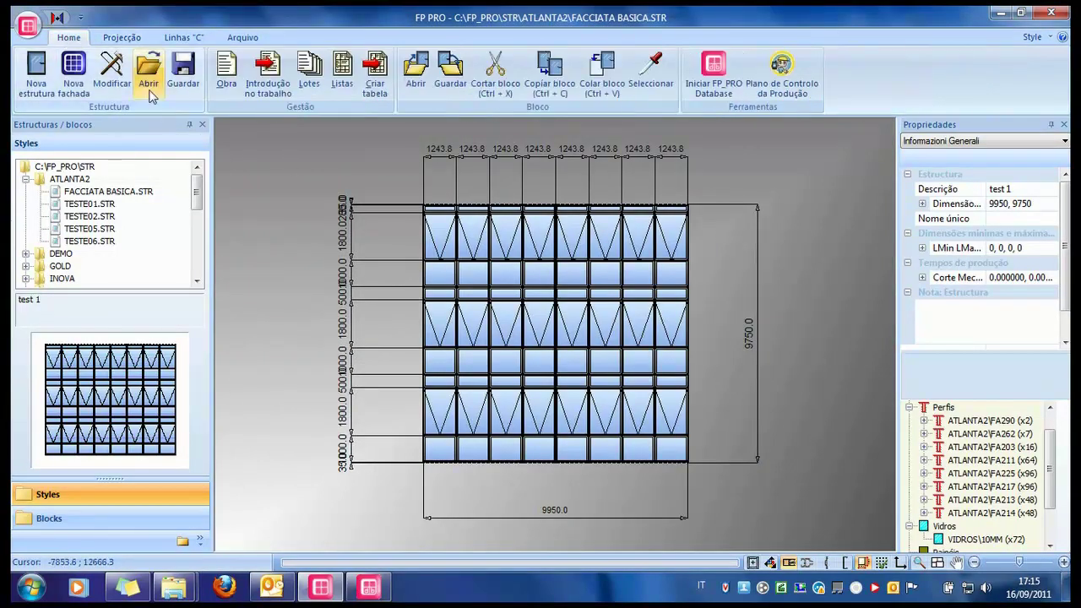
left_click(122, 37)
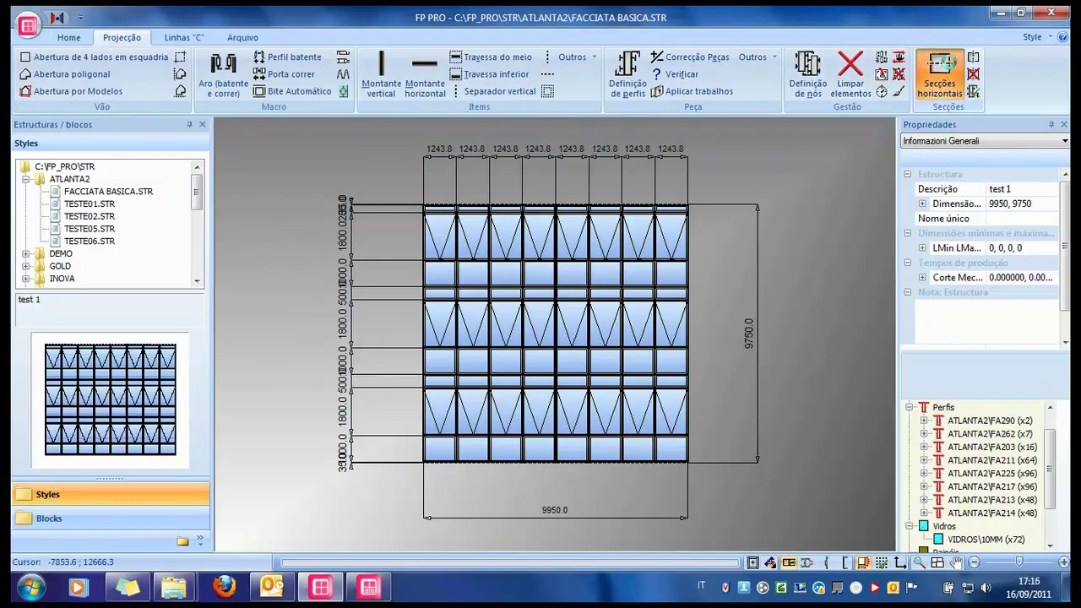
left_click(940, 72)
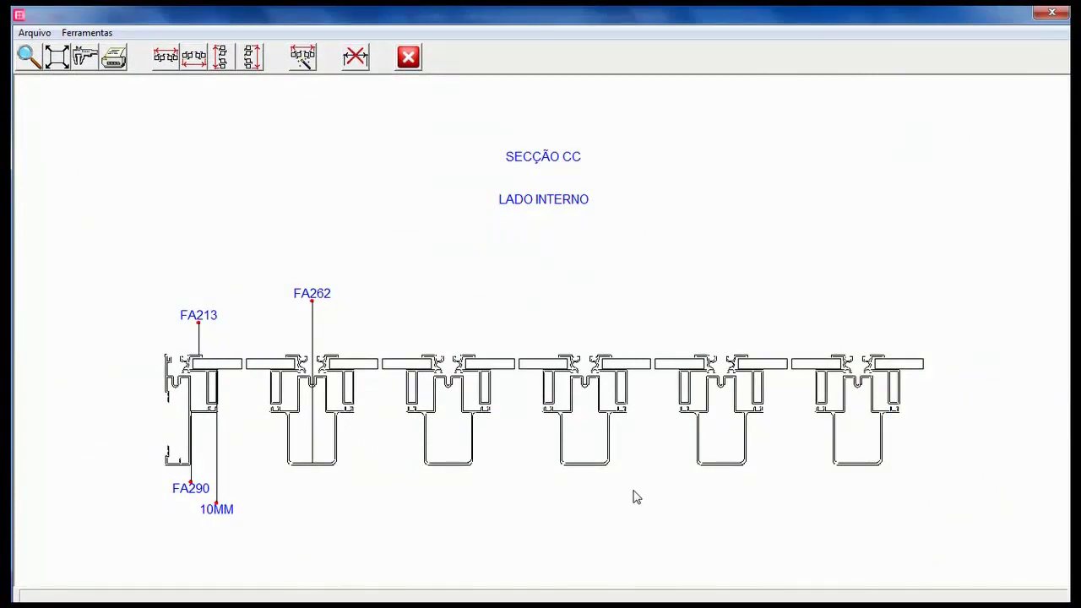
left_click(409, 57)
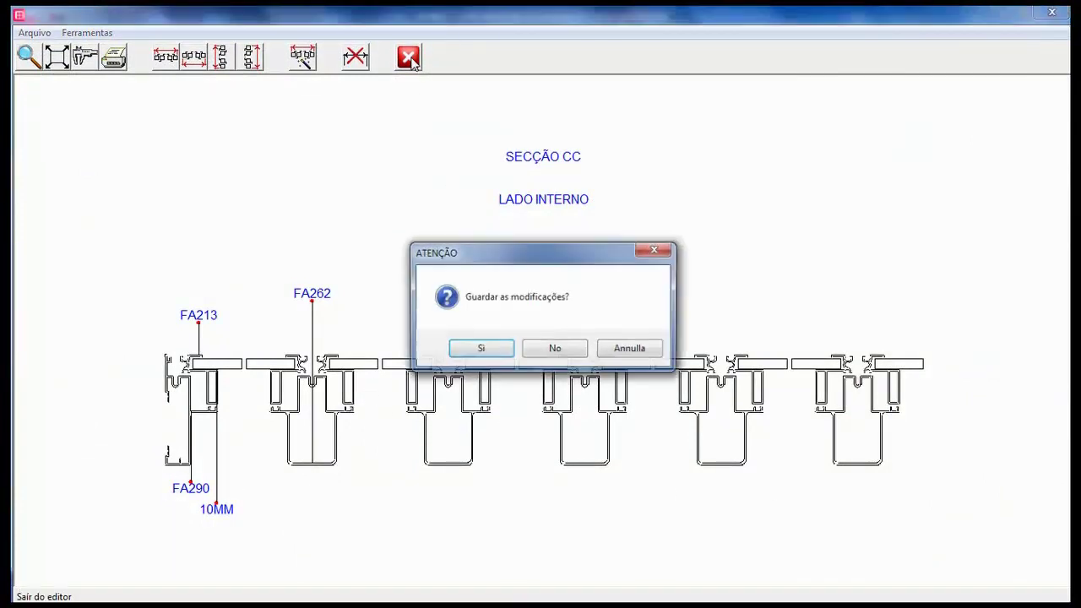
left_click(561, 351)
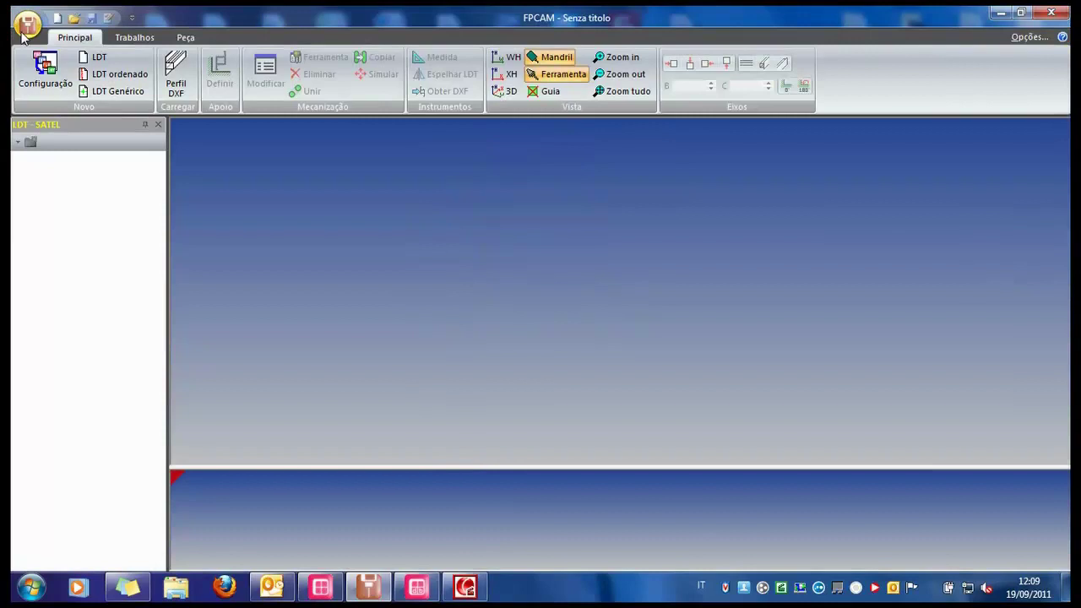
In FPCAM, open the recent file fecho PDG.ldt and show its profile in the WH, XH and 3D views
left_click(27, 23)
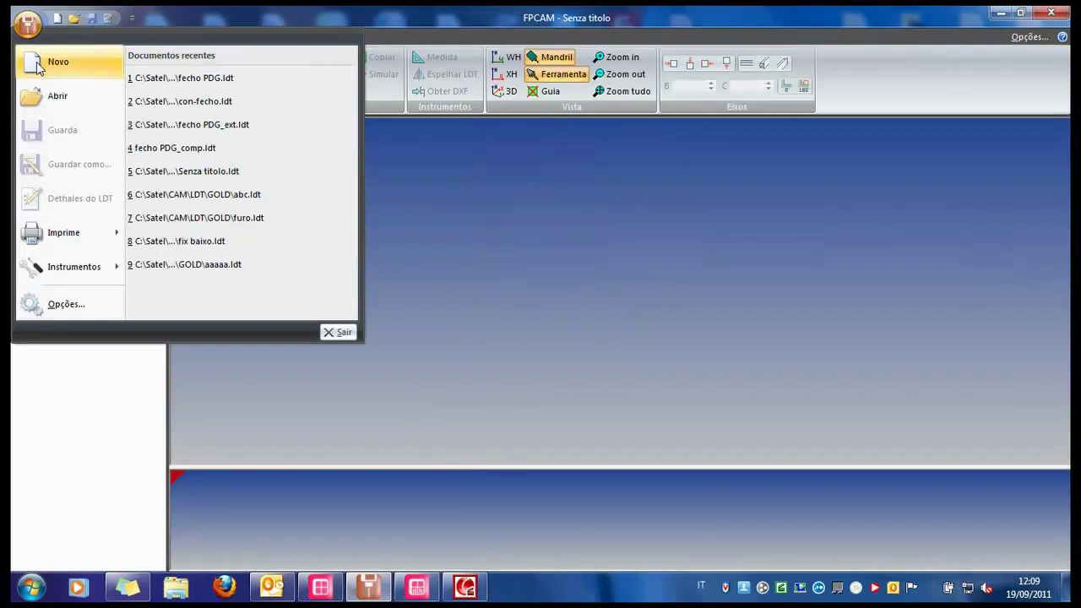
left_click(193, 79)
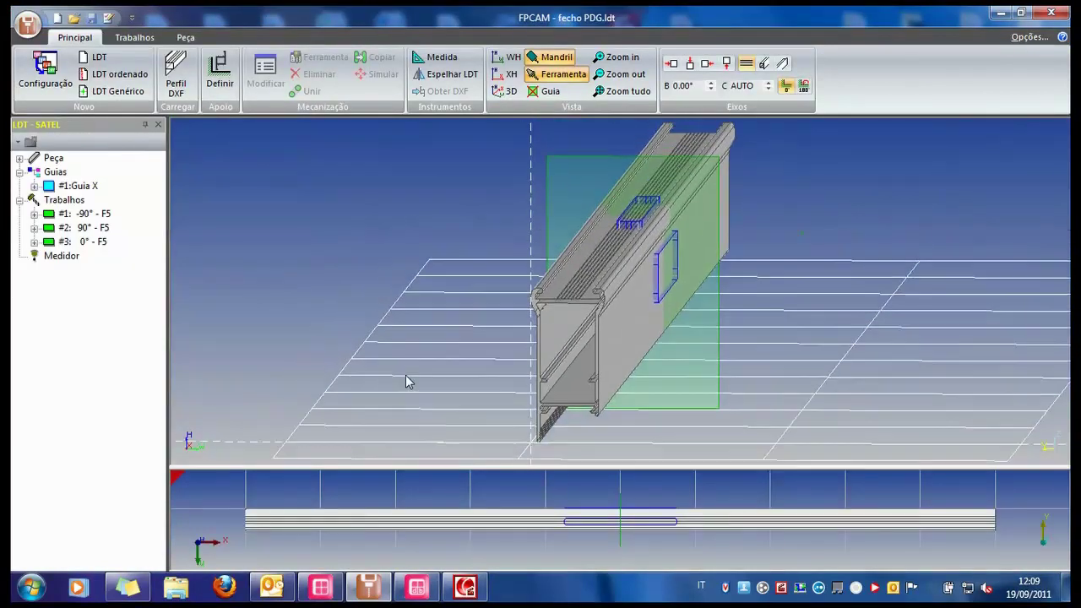
left_click(507, 56)
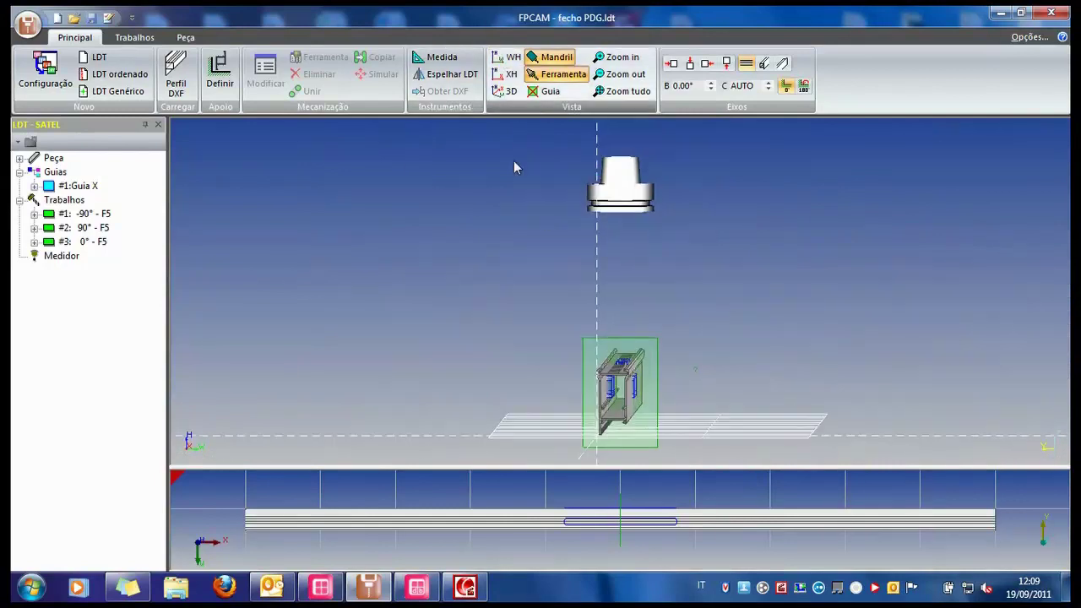
scroll(493, 295, "up", 5)
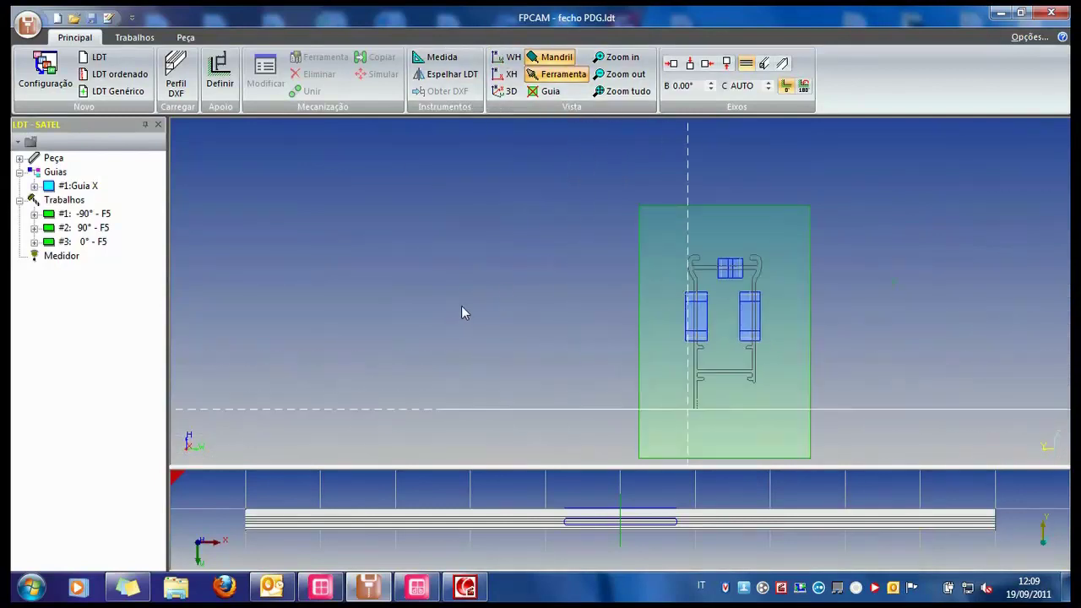
middle_click_drag(596, 321, 409, 312)
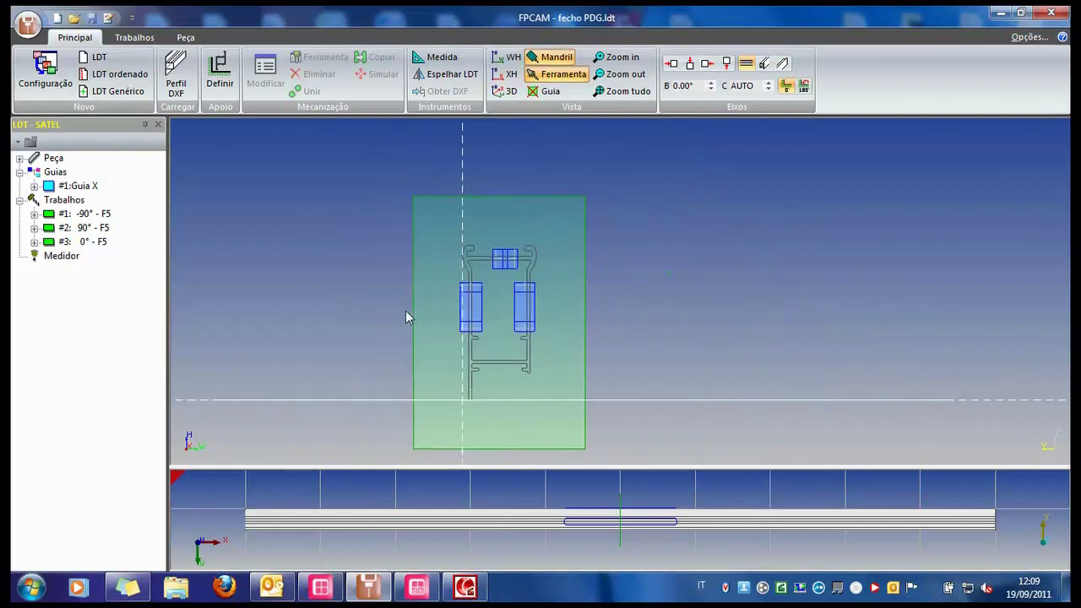
left_click(514, 75)
left_click(507, 90)
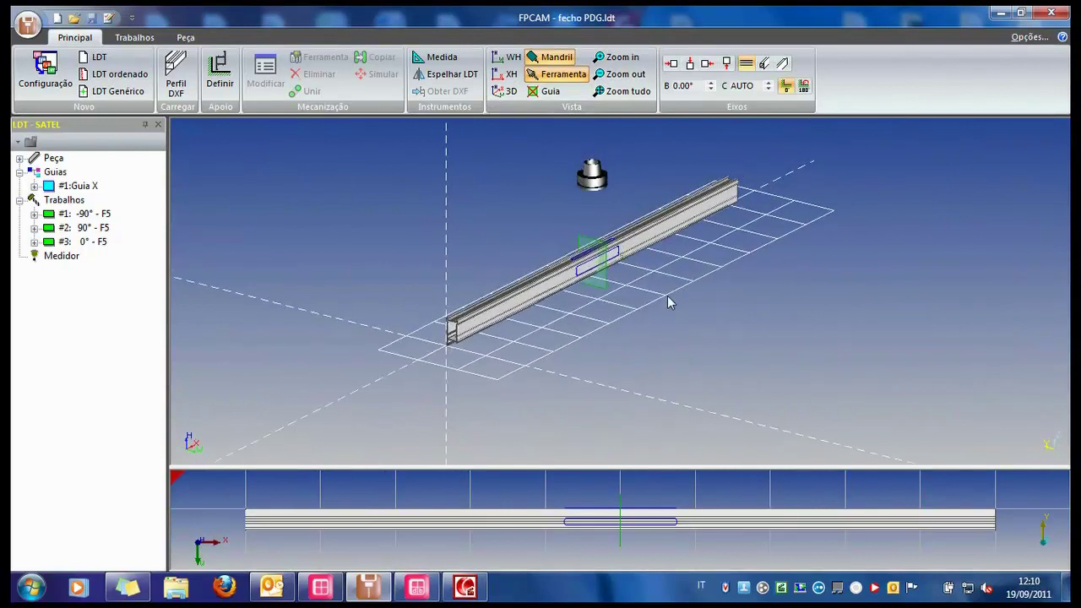
Examine the profile, its machinings and the machining guide closely from several angles in the 3D view
scroll(422, 312, "up", 5)
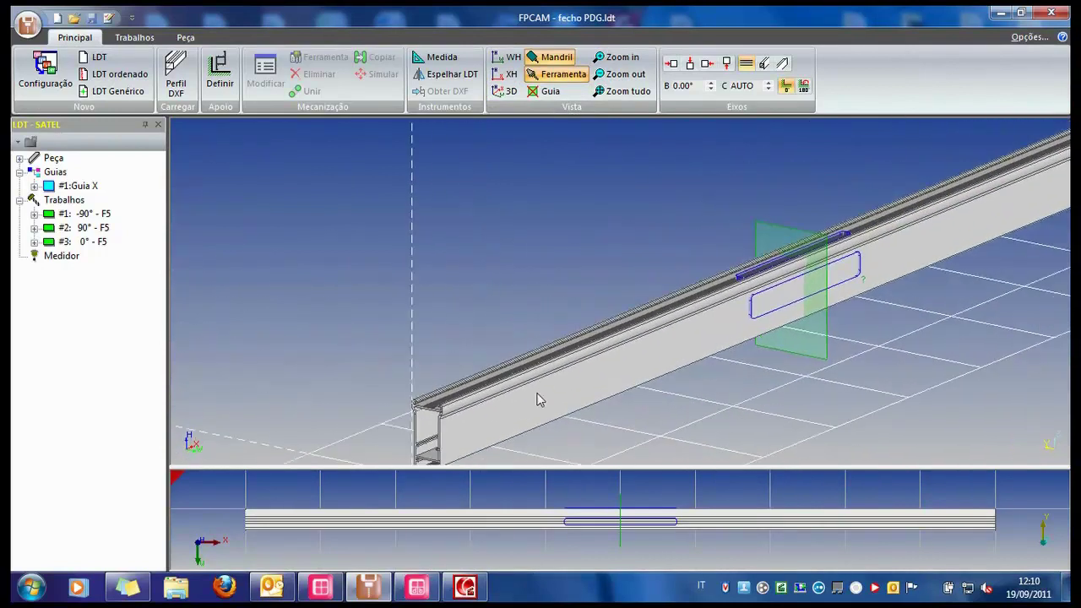
scroll(729, 434, "down", 5)
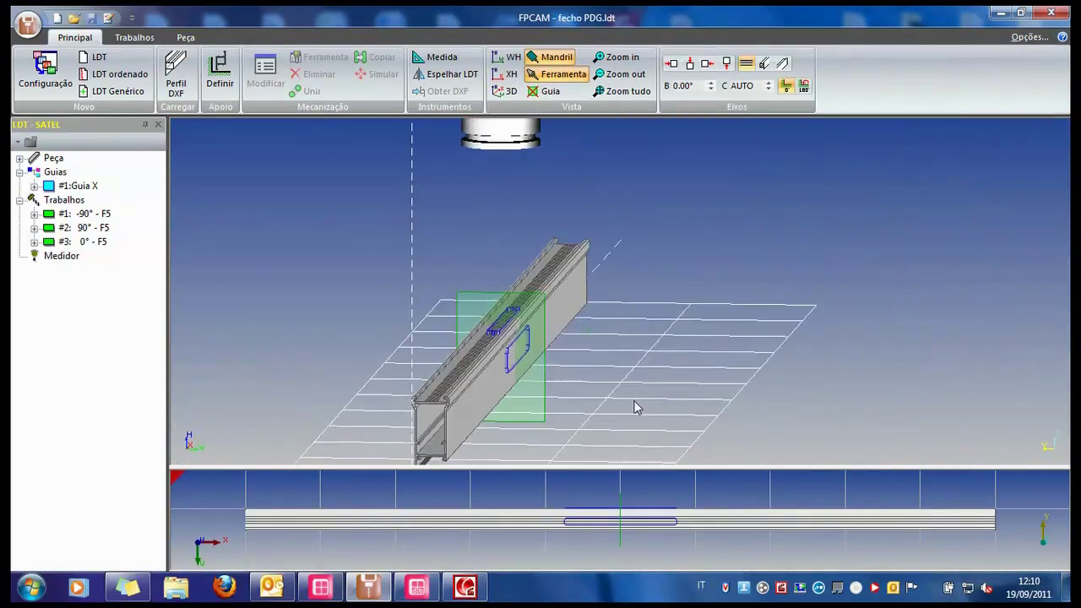
middle_click_drag(636, 408, 739, 307)
left_click(699, 313)
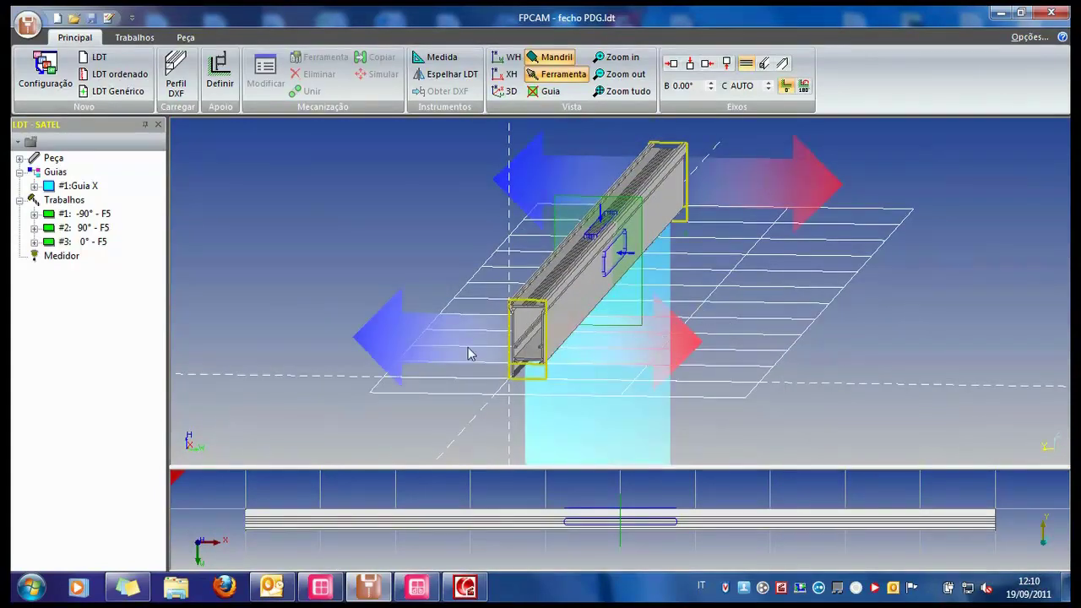
left_click(410, 319)
scroll(384, 274, "up", 3)
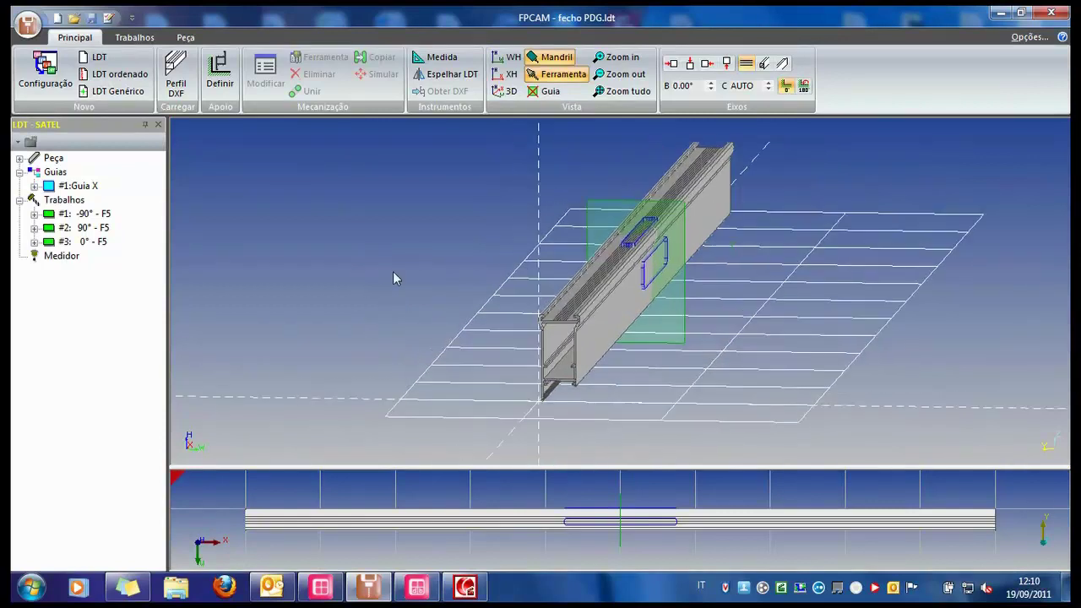
left_click(136, 40)
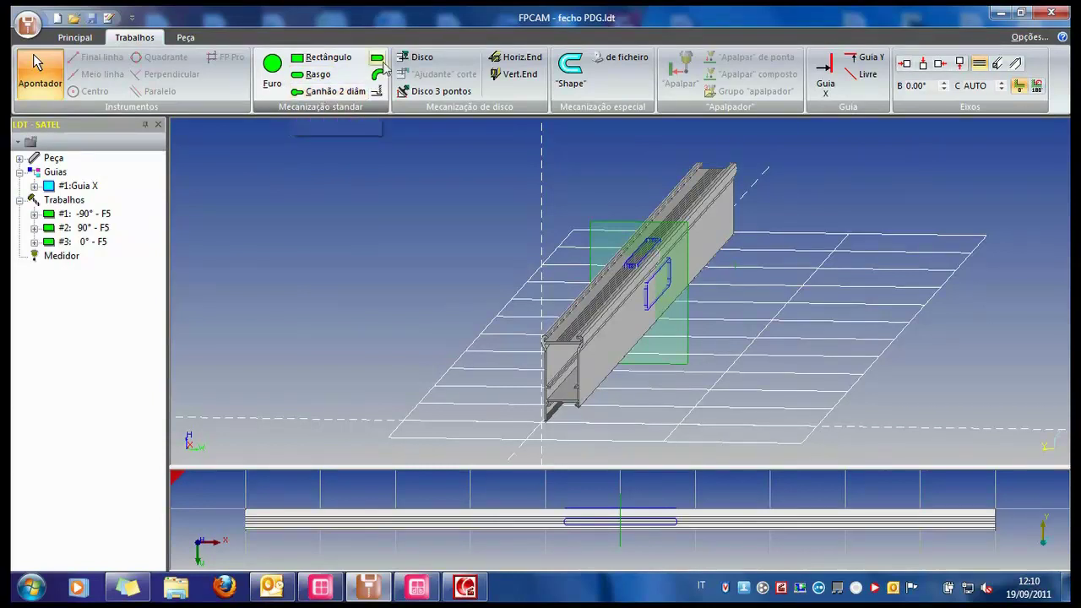
left_click(316, 77)
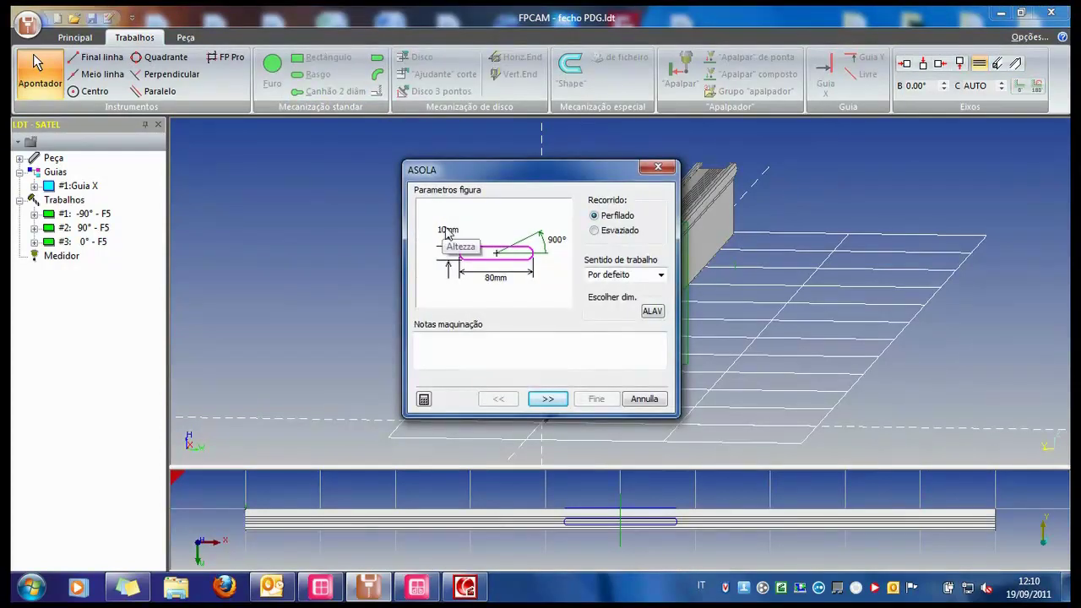
left_click(488, 280)
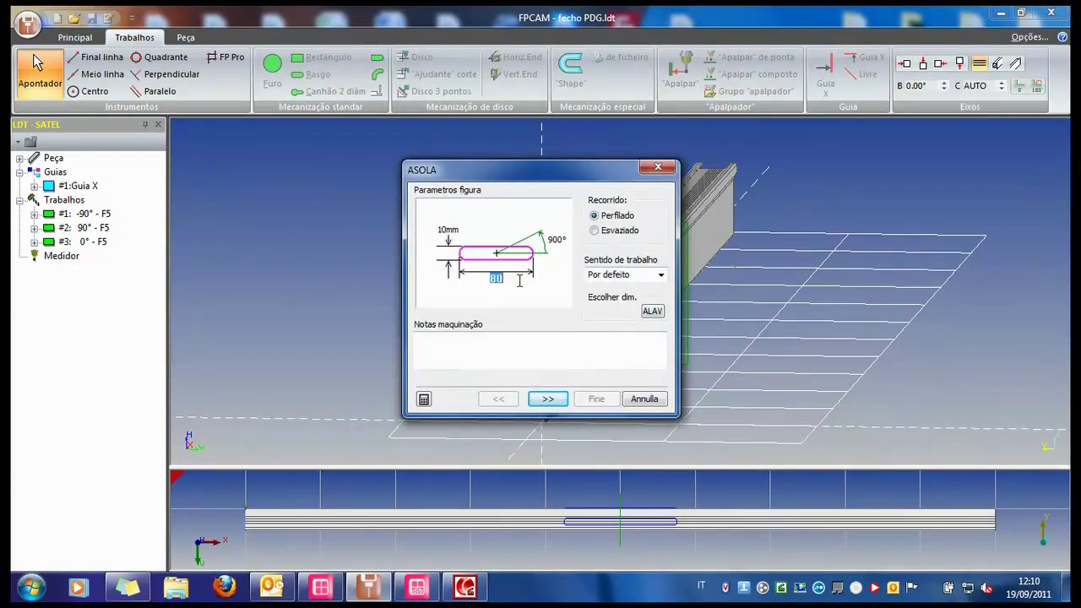
type("100")
key("Return")
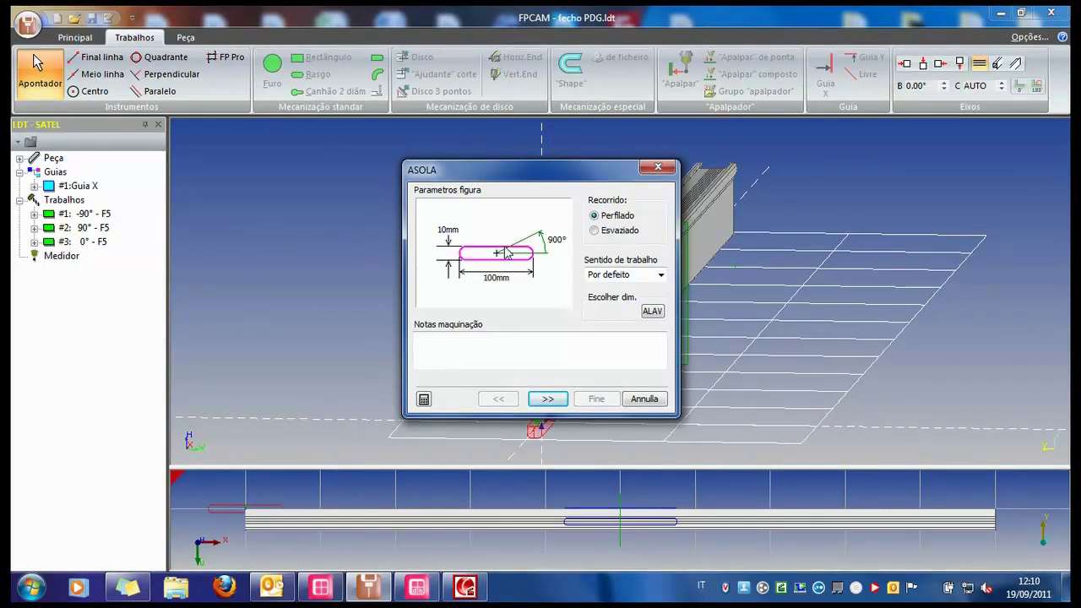
left_click(645, 400)
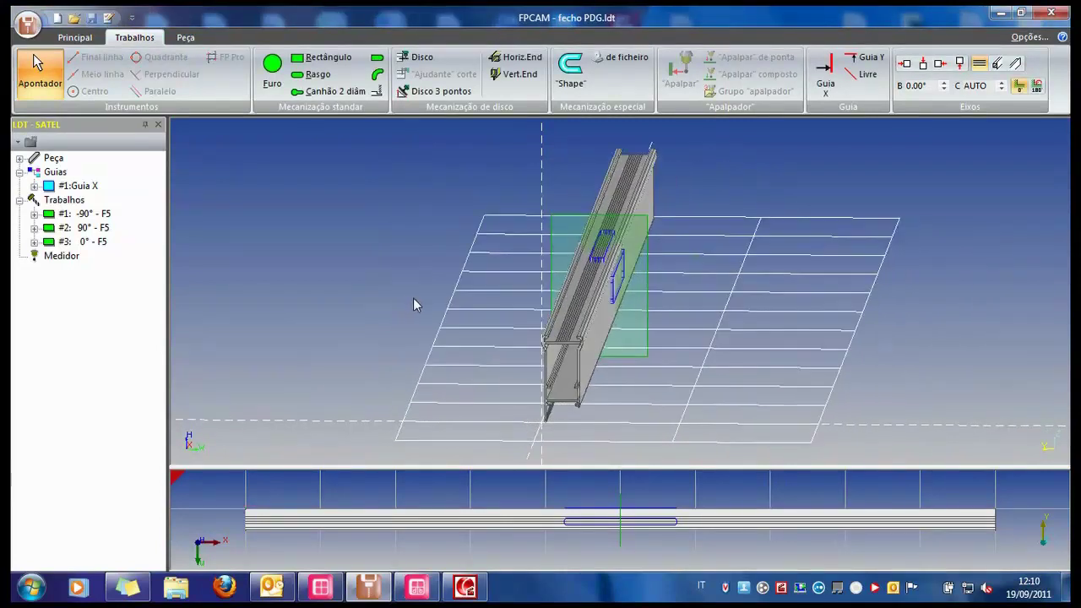
Run the machining simulation on the part, watch the tool from the opposite side of the profile, and stop it
left_click(186, 38)
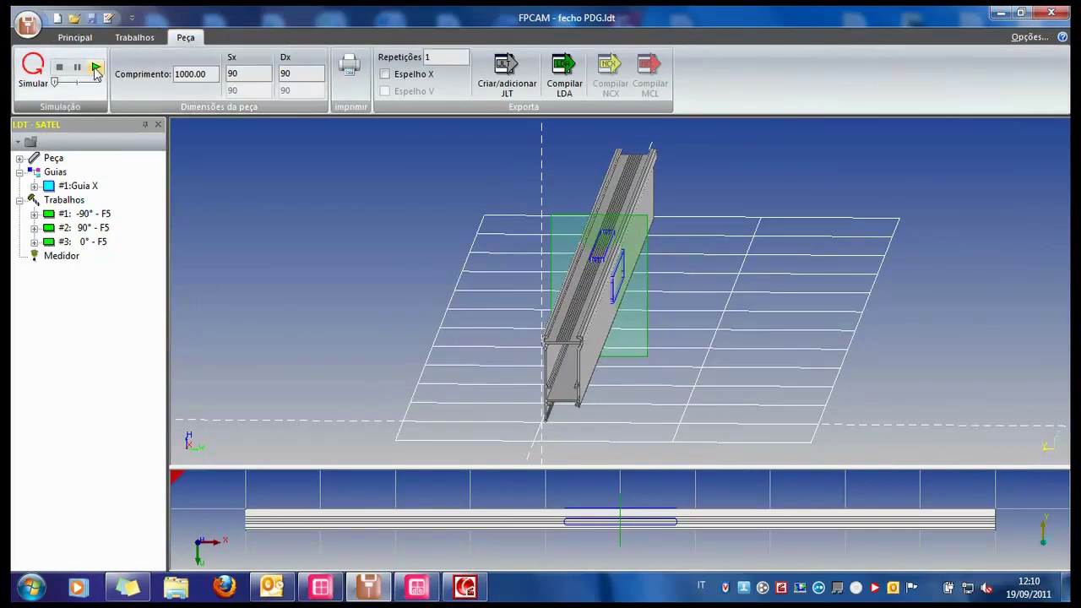
left_click(33, 72)
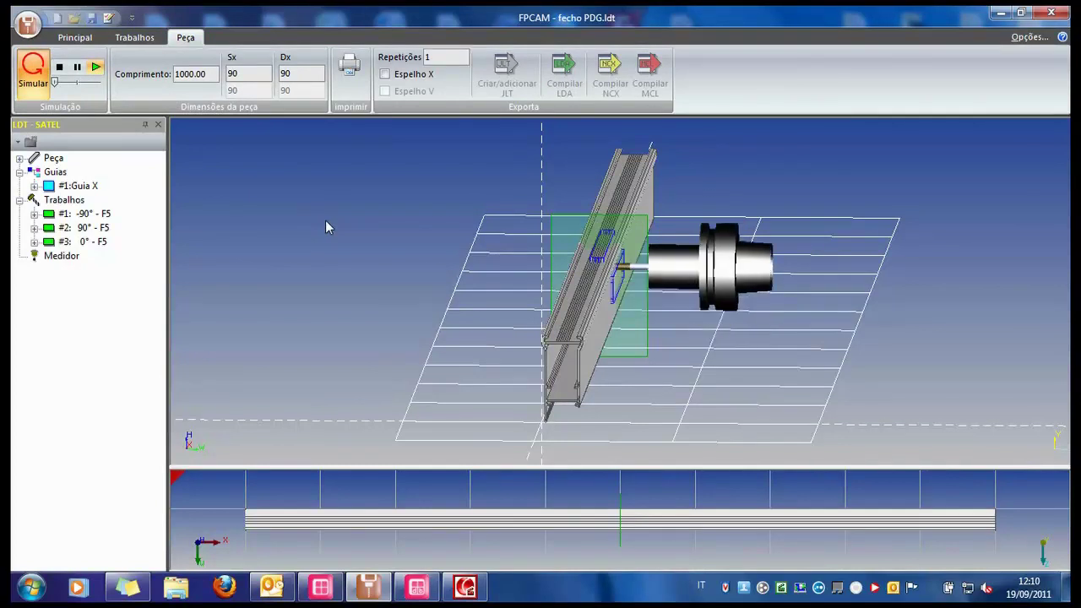
middle_click_drag(310, 267, 381, 282)
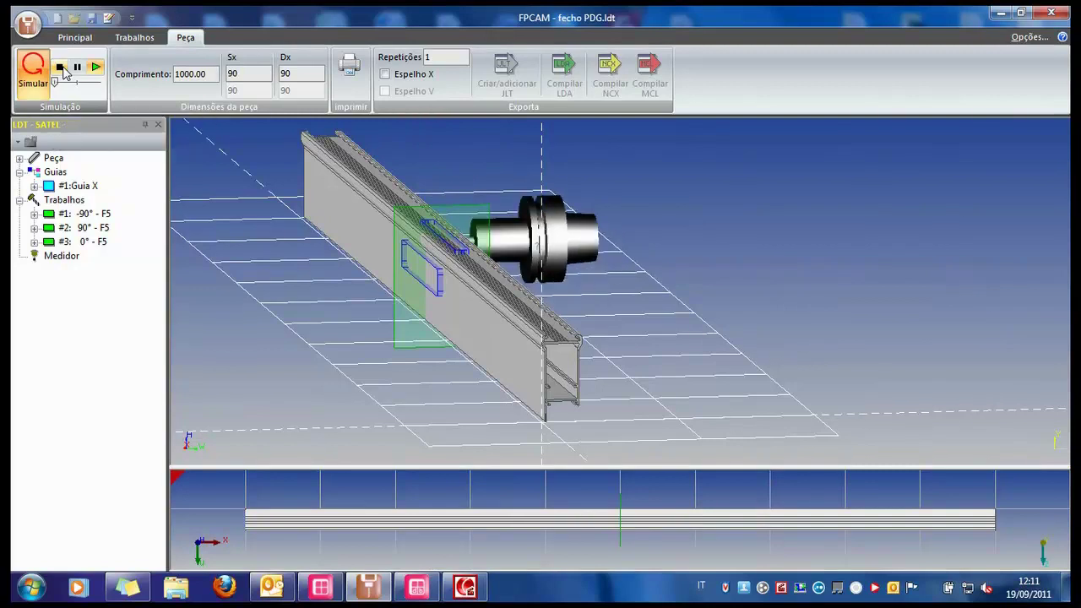
left_click(61, 68)
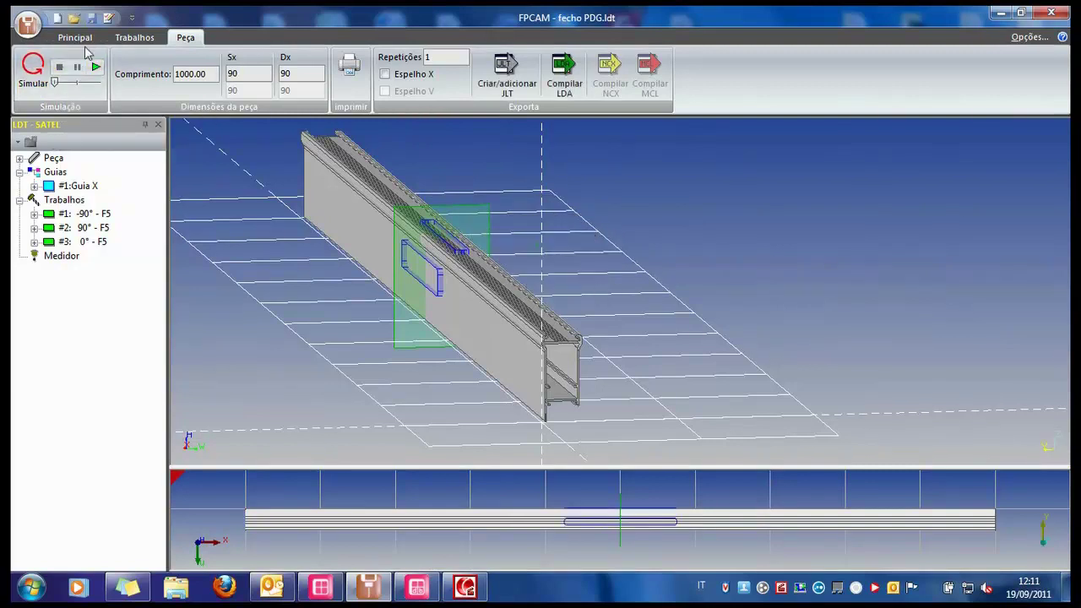
Replace the part's current DXF profile with another profile from the INOVA series, keeping LDT validity at Código nativo
left_click(86, 39)
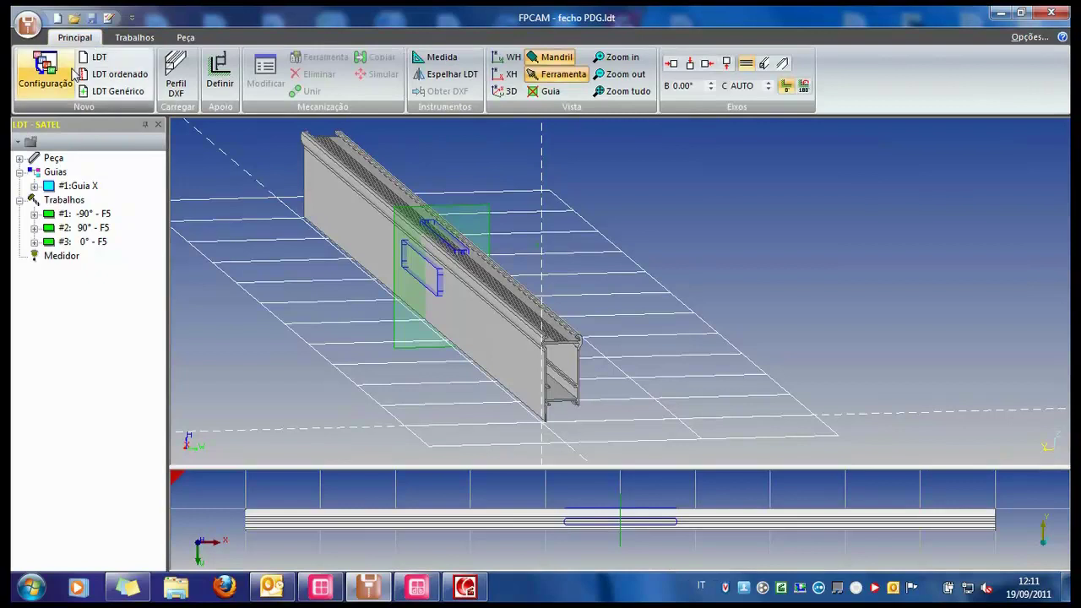
left_click(19, 158)
left_click(100, 174)
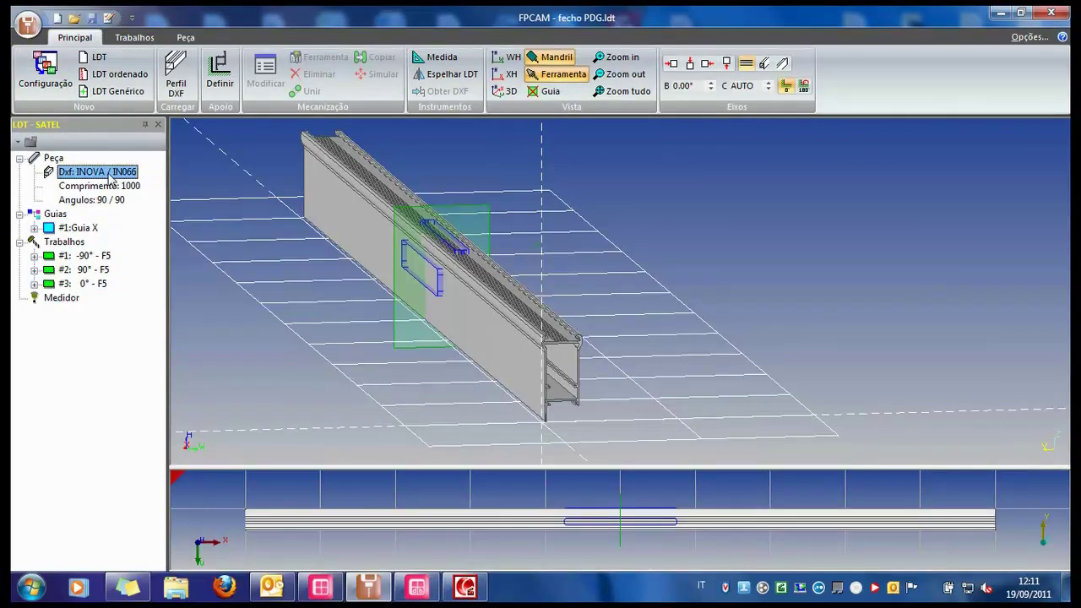
left_click(175, 74)
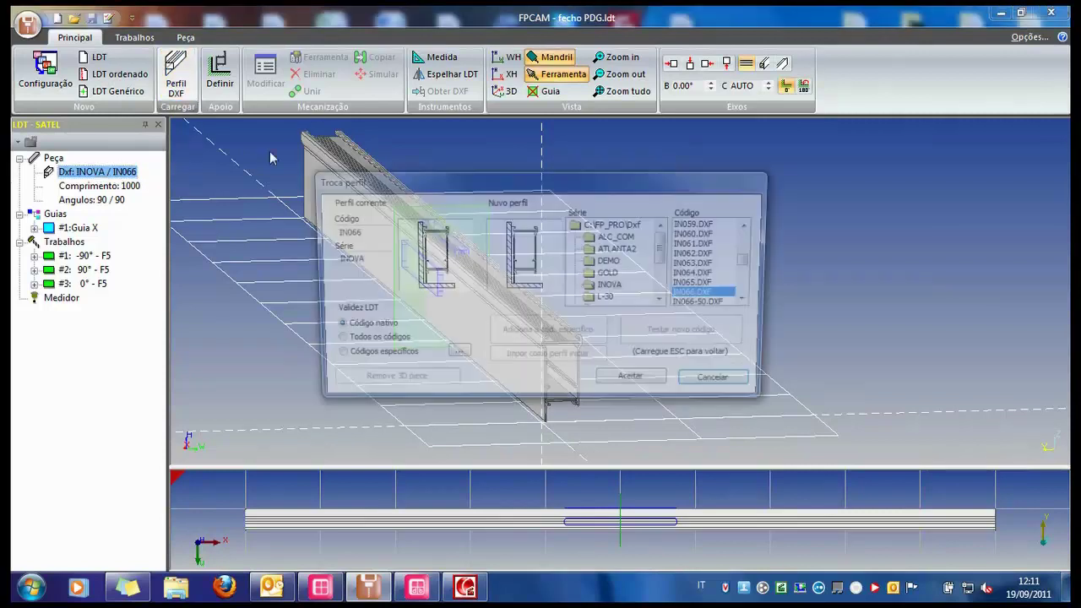
left_click(691, 295)
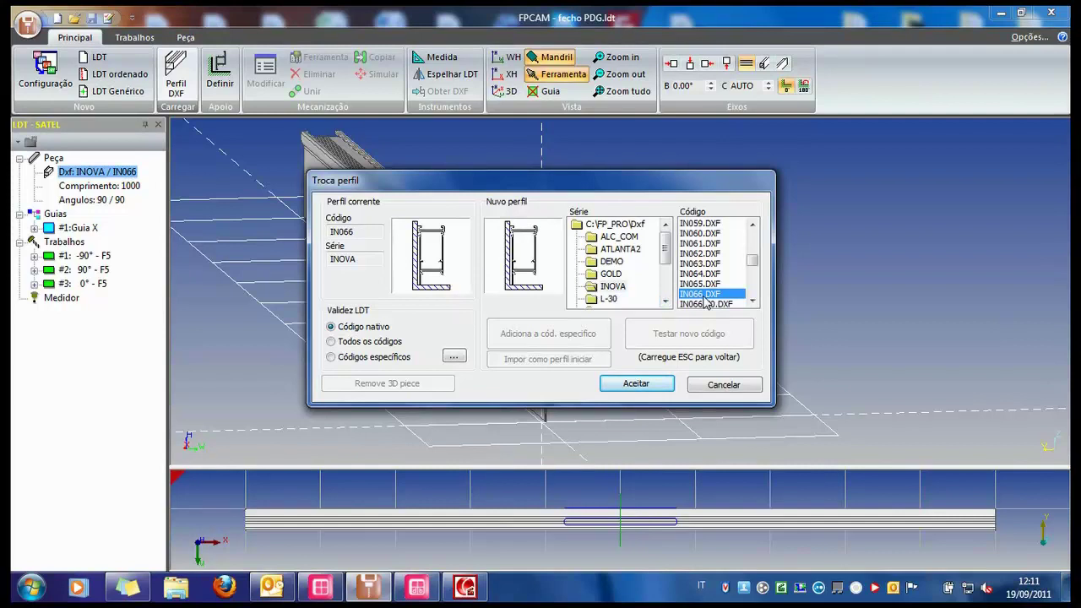
key("Home")
key("Page_Down")
key("Page_Down")
key("Page_Down")
key("Page_Down")
key("Page_Down")
key("Page_Down")
key("Page_Down")
key("Page_Down")
key("Page_Down")
key("Page_Down")
key("Page_Down")
key("Page_Down")
key("Page_Down")
key("Page_Down")
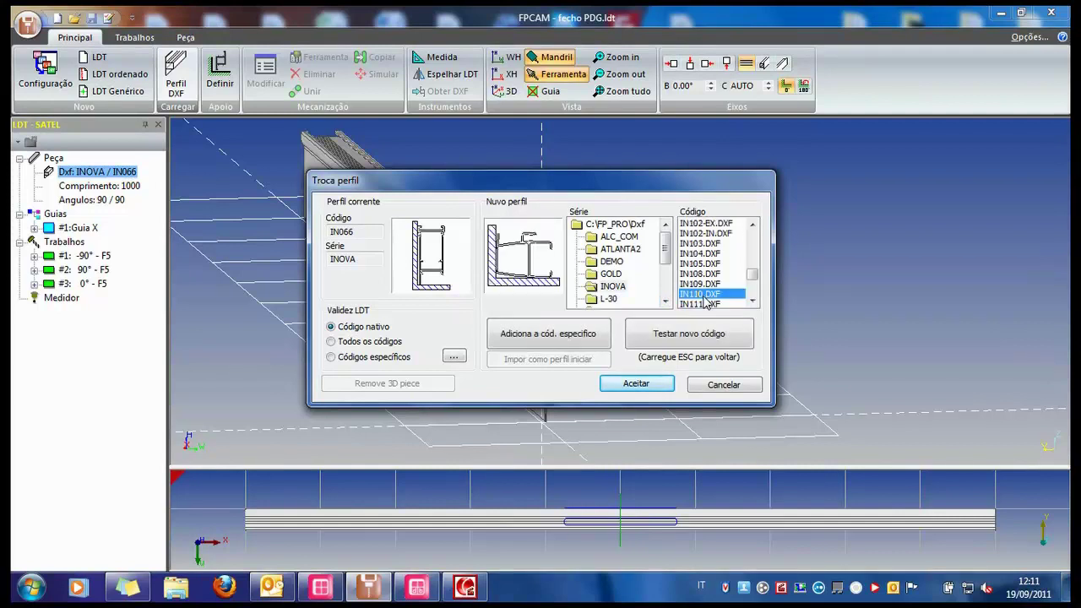
left_click(657, 390)
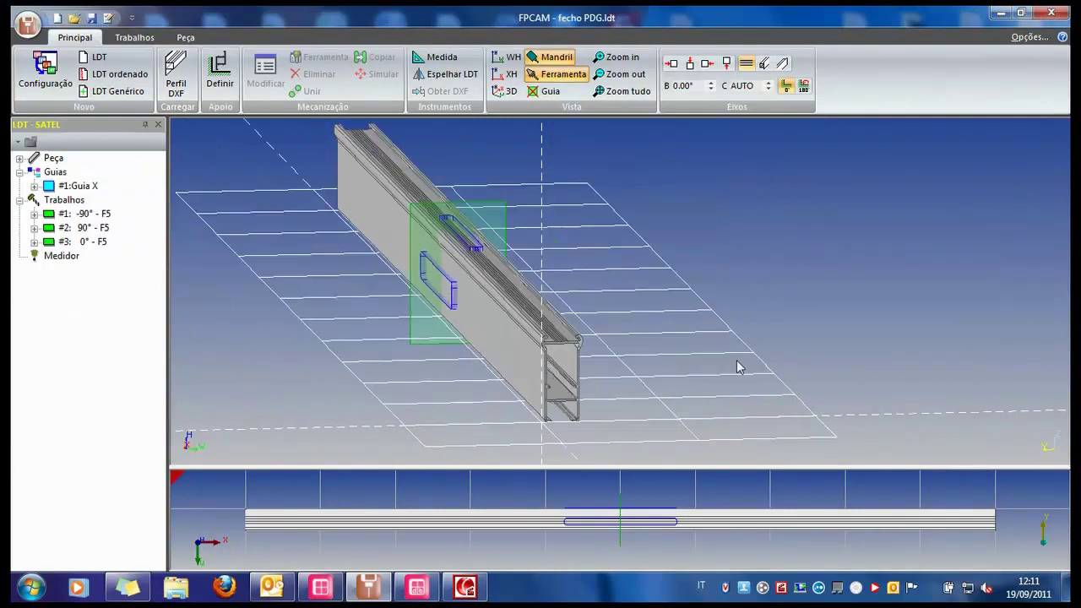
Inspect the machinings on the replaced profile and check the part's DXF entry in the tree
scroll(647, 350, "up", 4)
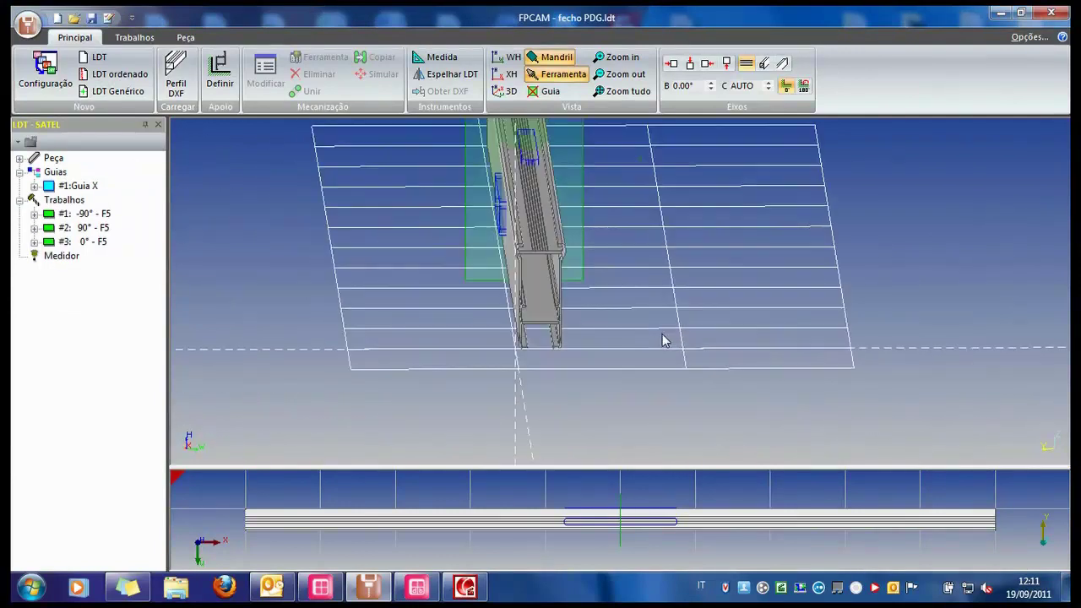
double_click(30, 160)
left_click(97, 173)
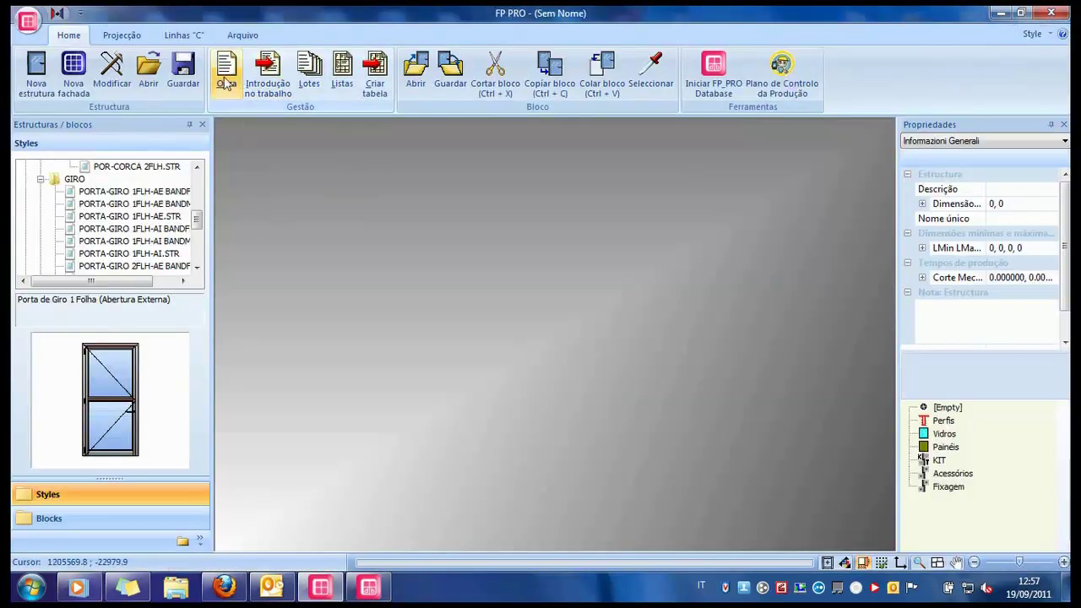
In FP PRO, open the existing job DEMO from the list of jobs
left_click(226, 83)
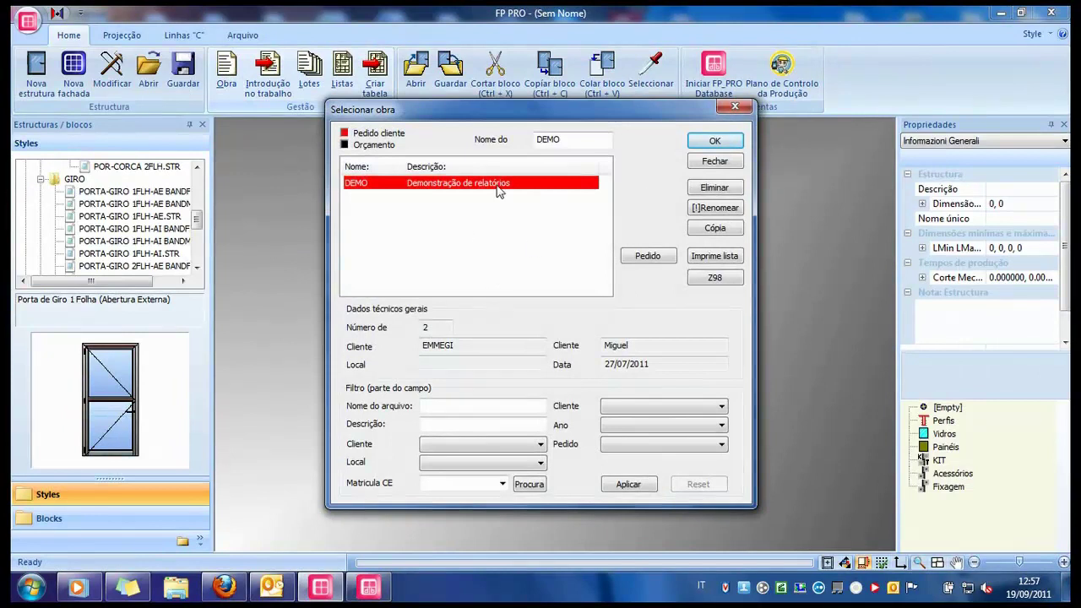
left_click(714, 140)
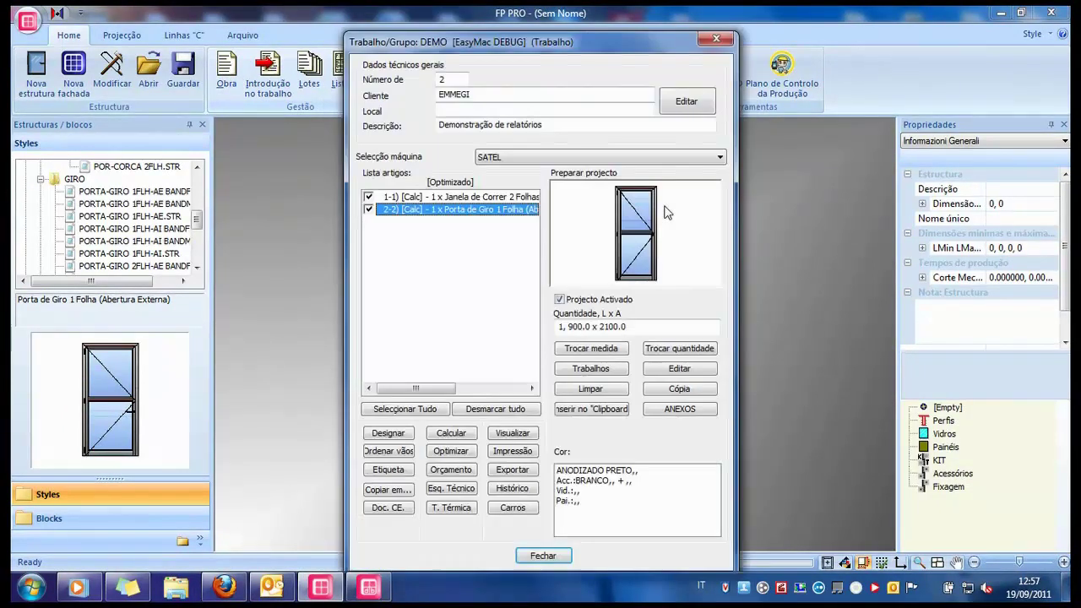
Preview the sliding window and the hinged door in the job, and view the job's estimate using price revision 4 and the Barras cut list
left_click(481, 201)
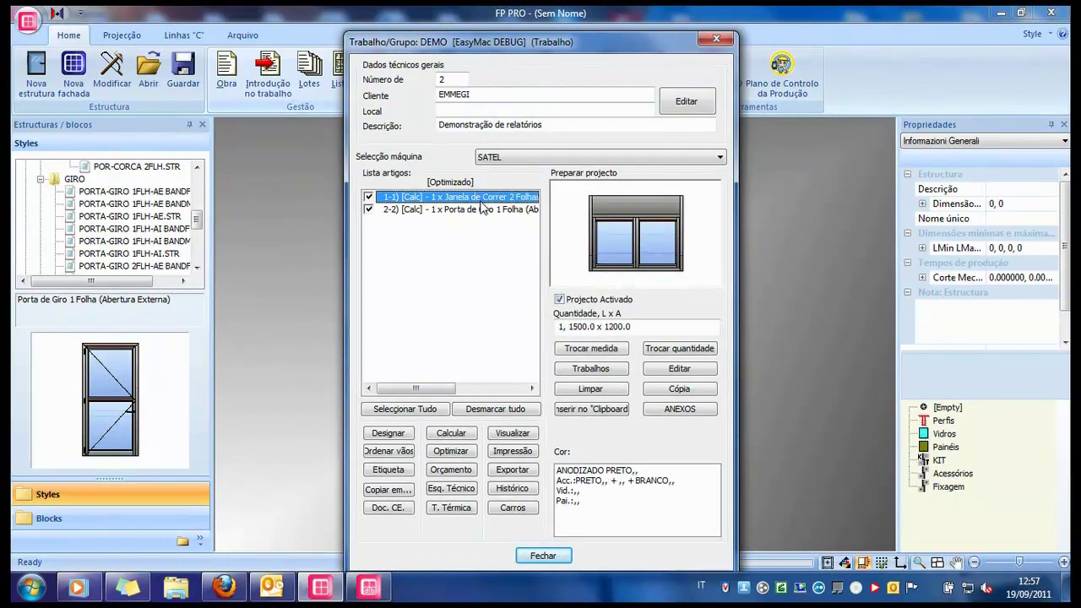
left_click(484, 210)
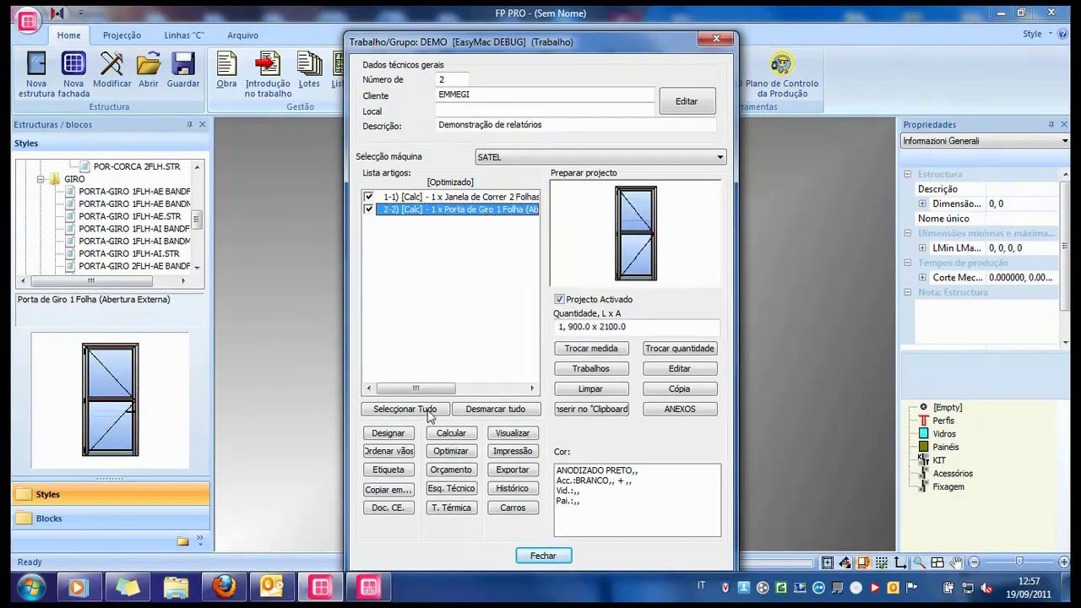
left_click(451, 469)
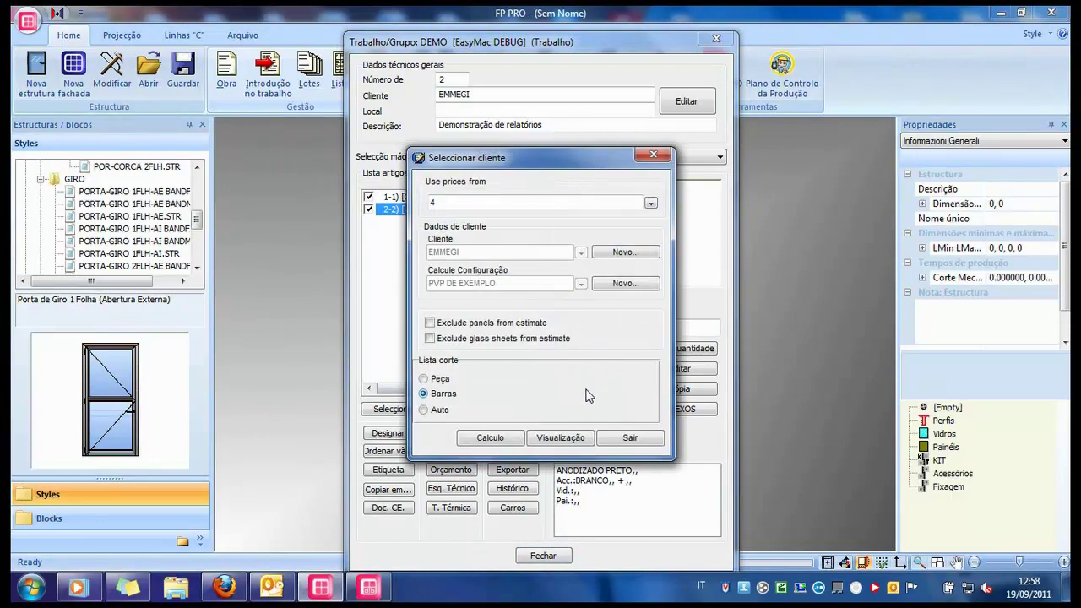
left_click(564, 439)
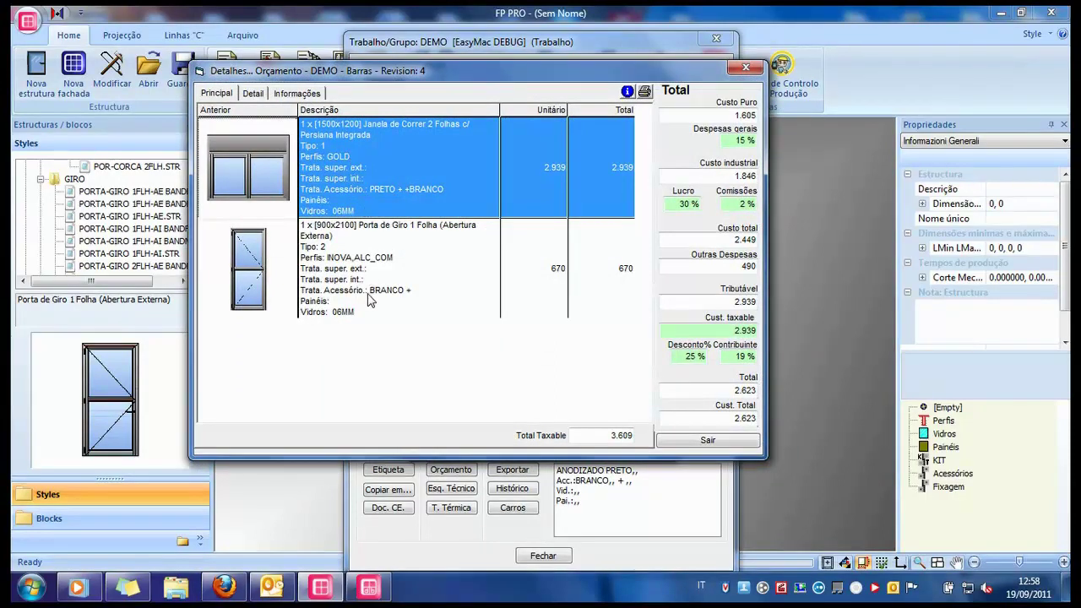
Examine the detailed costs of the door and the complete job, including accessories, glass, profile weight, raw profile cost, pure cost and profit
left_click(260, 95)
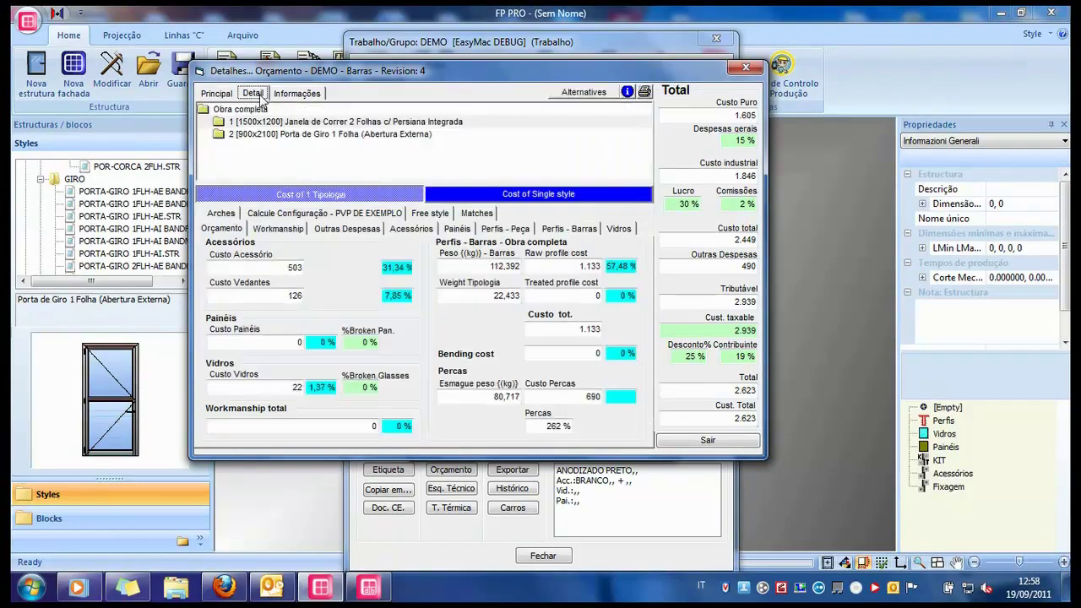
left_click(289, 133)
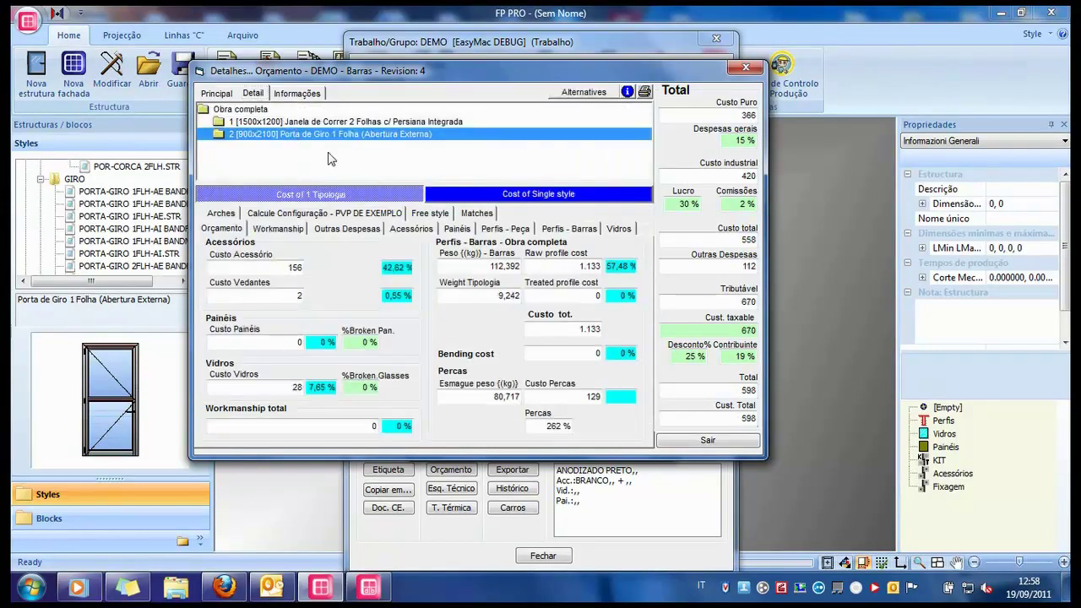
left_click(261, 111)
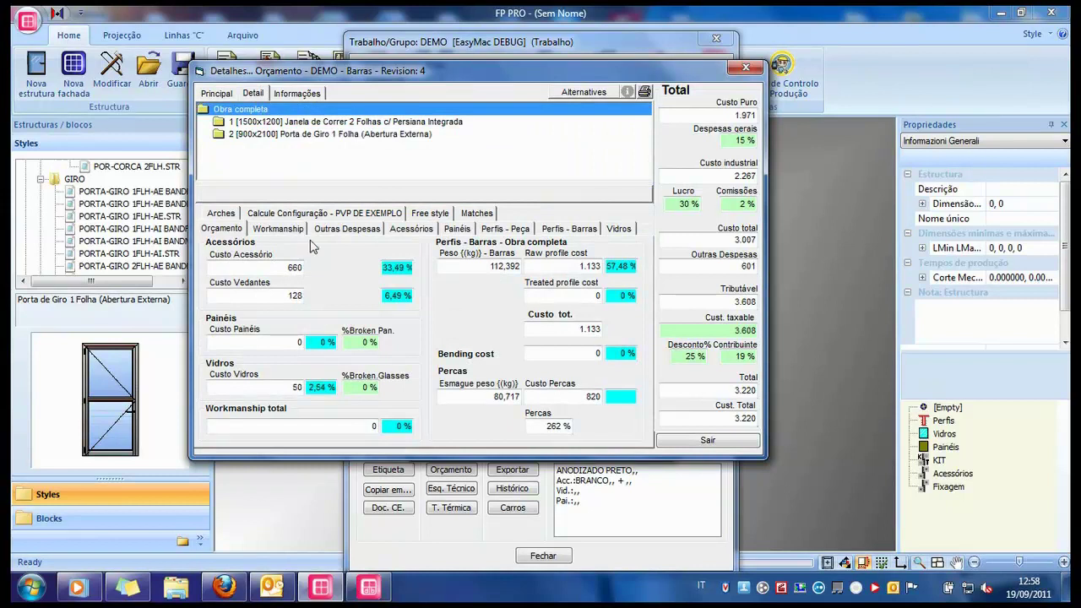
left_click_drag(266, 269, 311, 297)
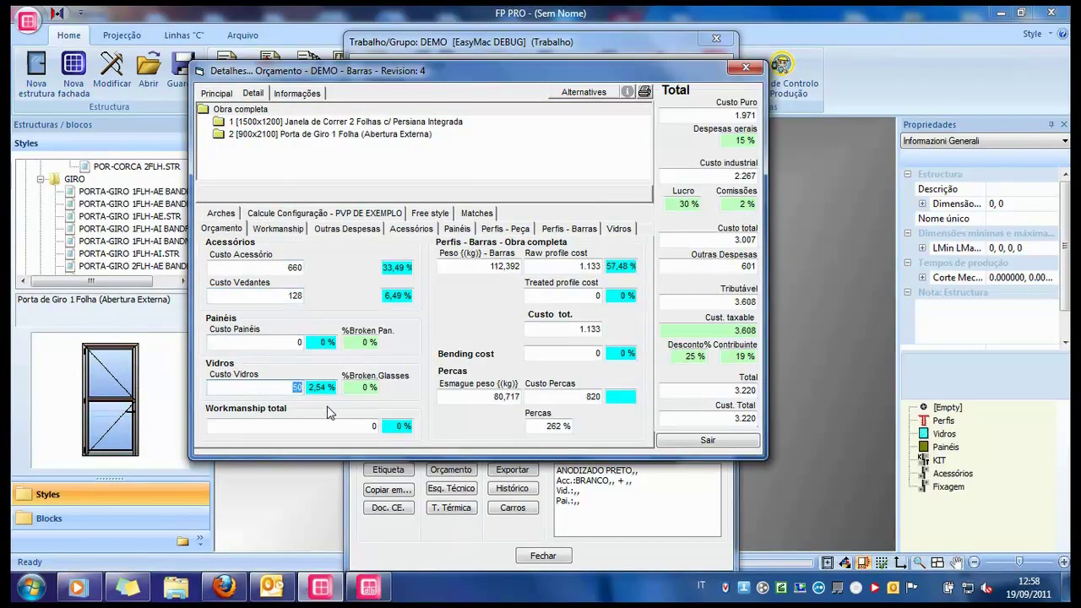
left_click(480, 267)
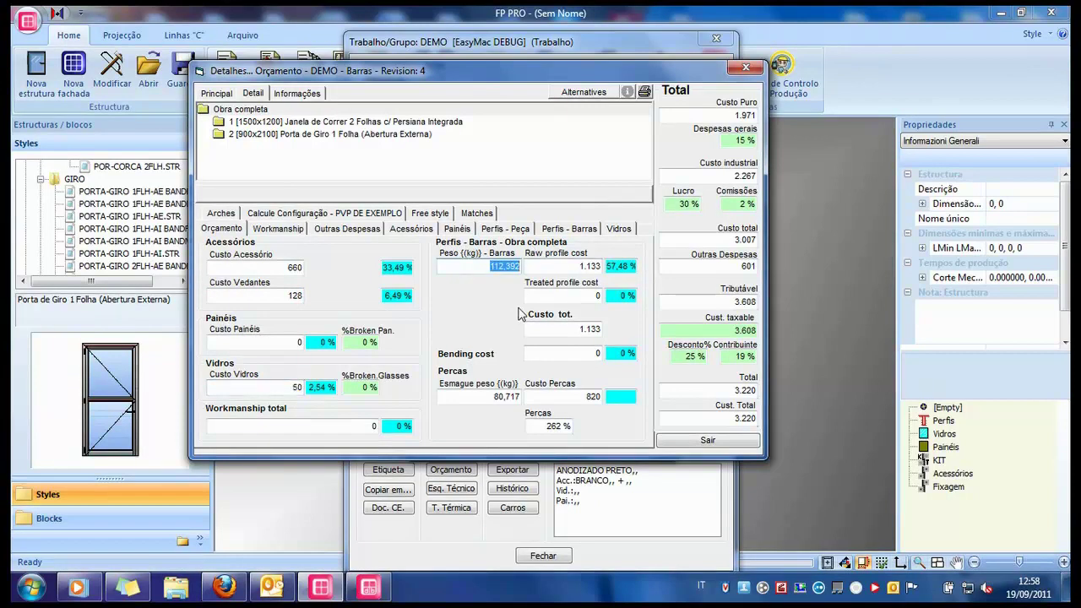
left_click(568, 265)
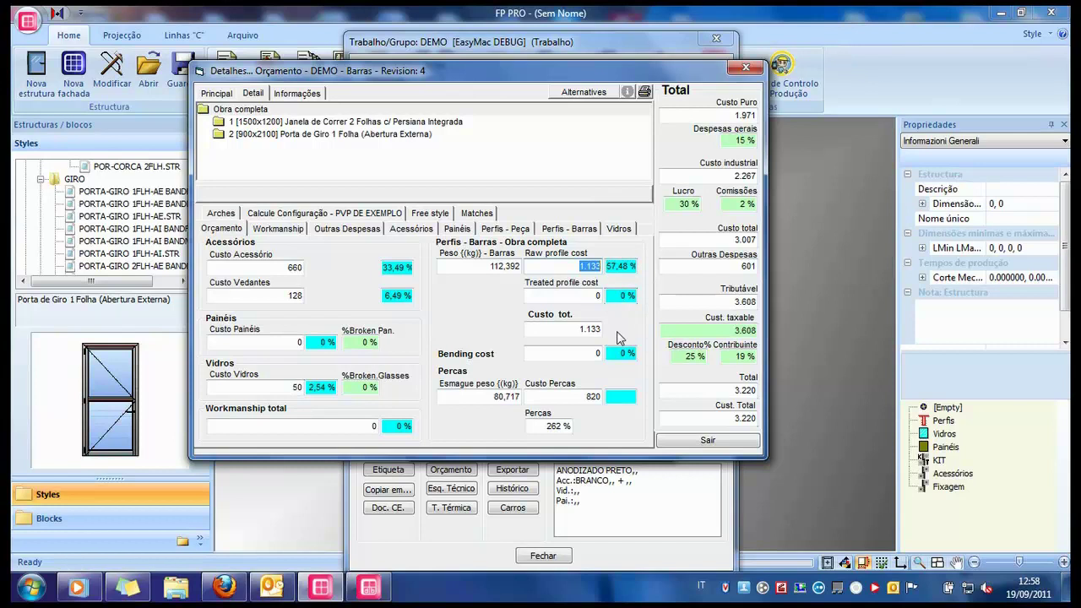
left_click(721, 114)
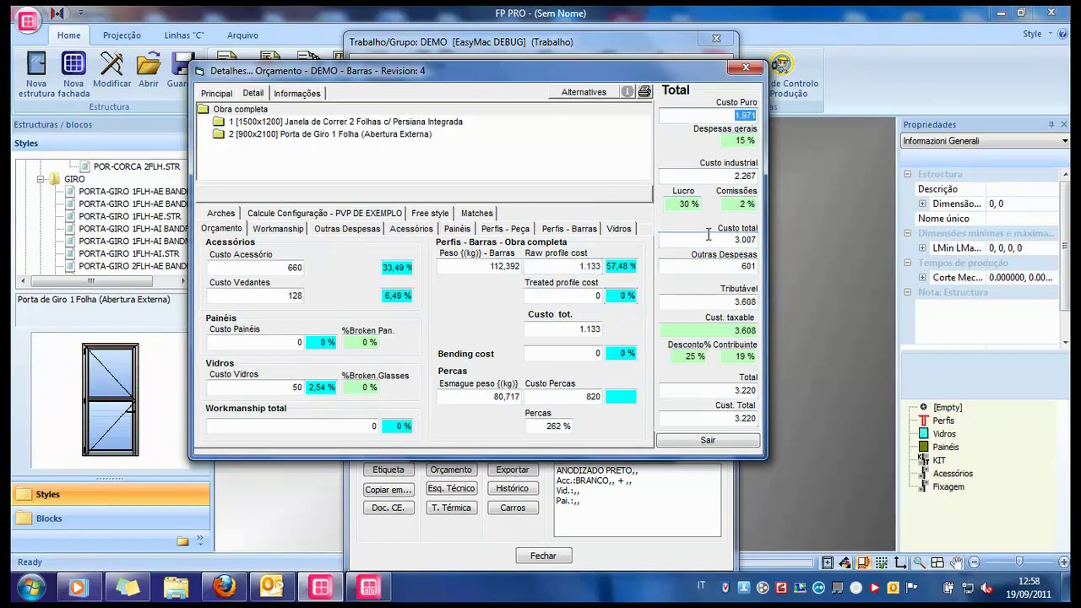
left_click(679, 203)
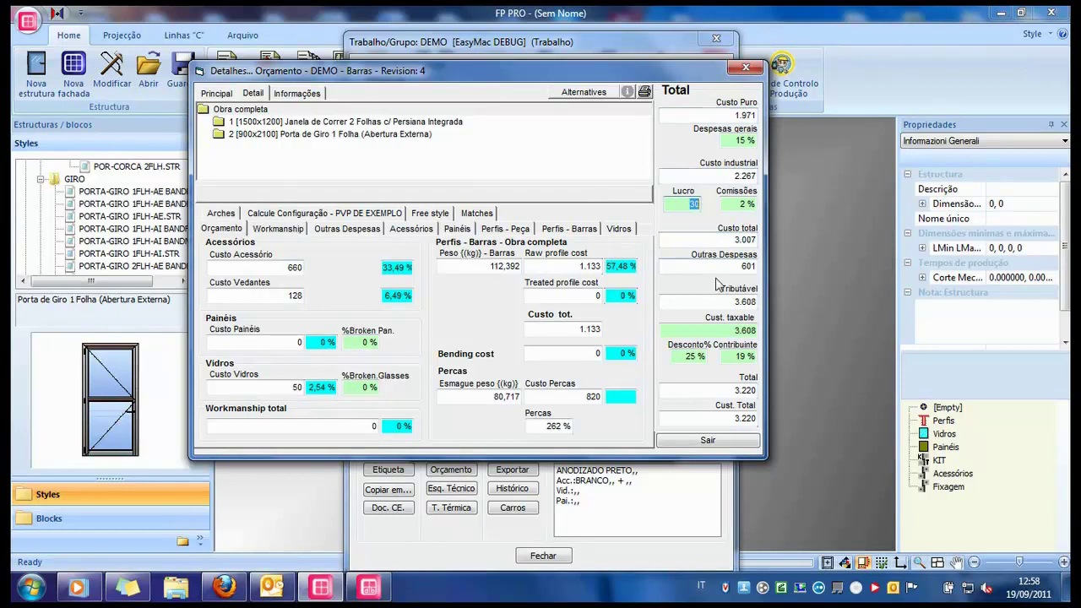
Set the complete job's estimate discount to 30%
left_click(685, 357)
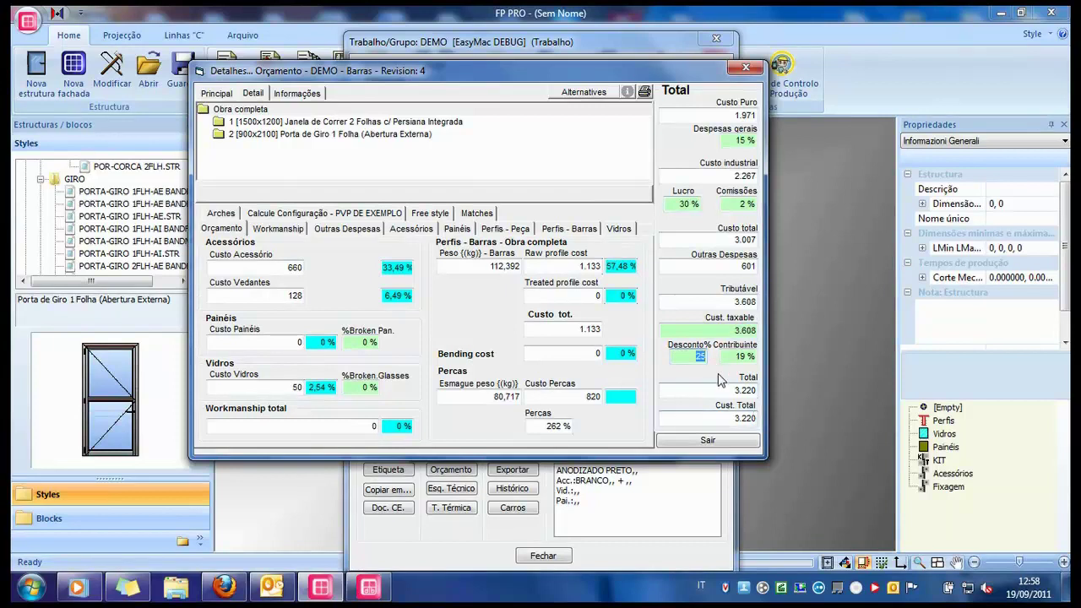
type("30")
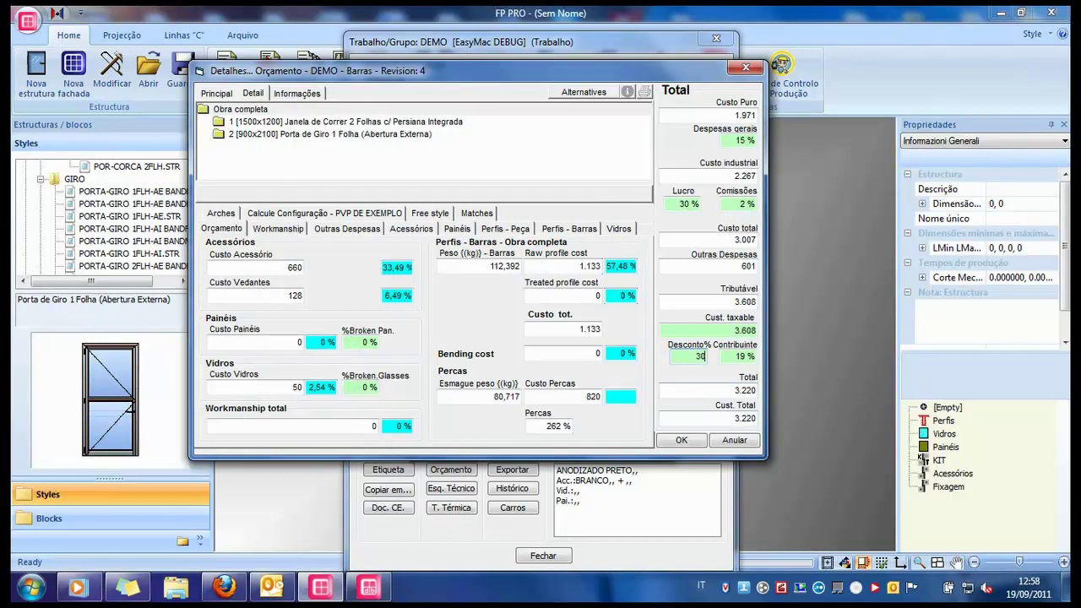
key("Tab")
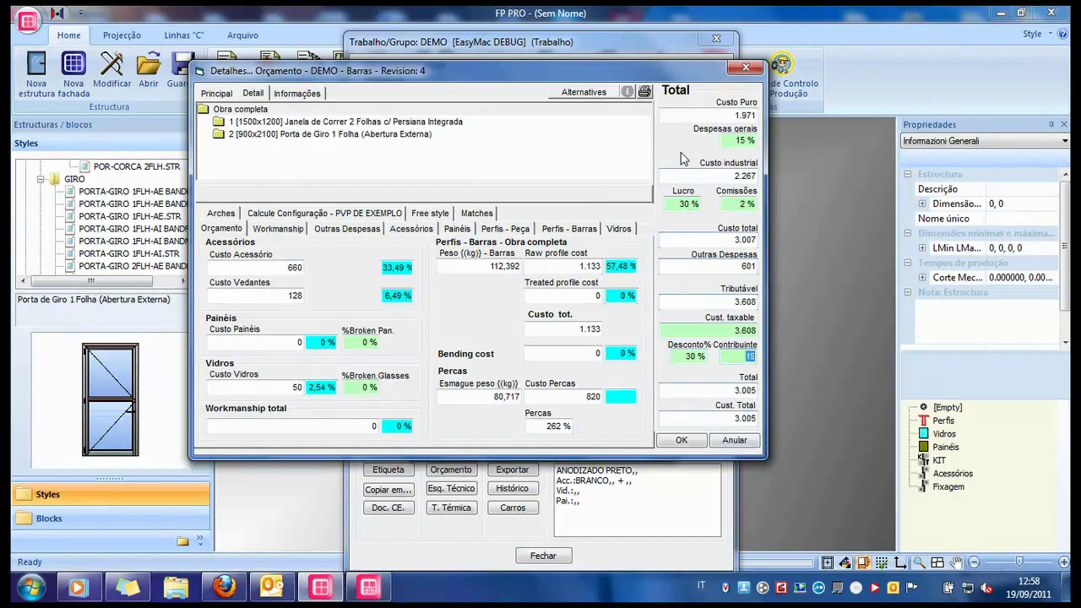
Save the estimate as revision Rev_5 and preview the client offer with header plus the optimized priced accessory list
left_click(644, 92)
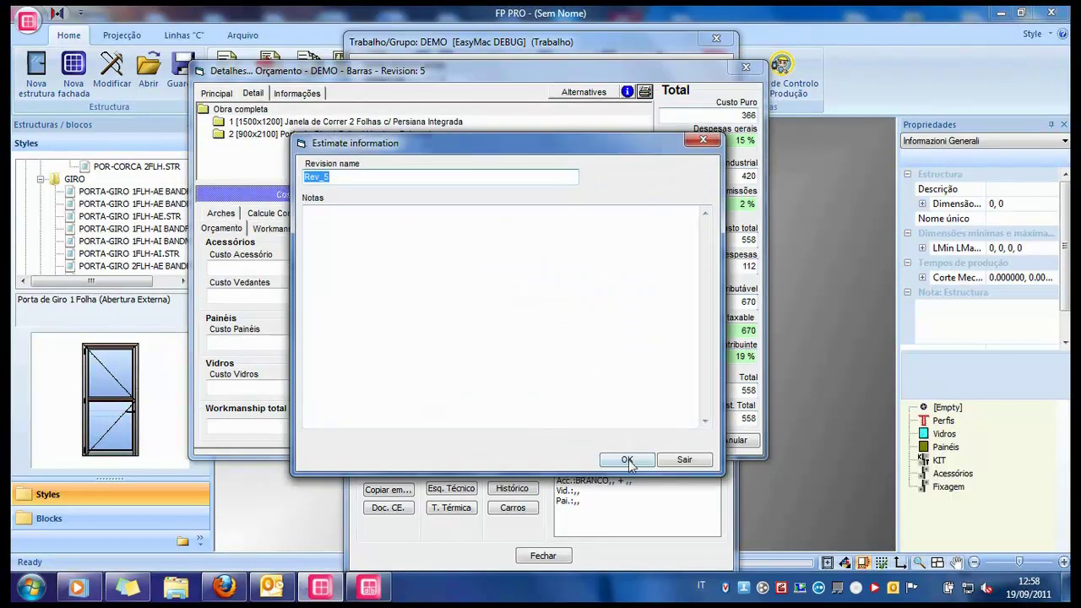
left_click(625, 460)
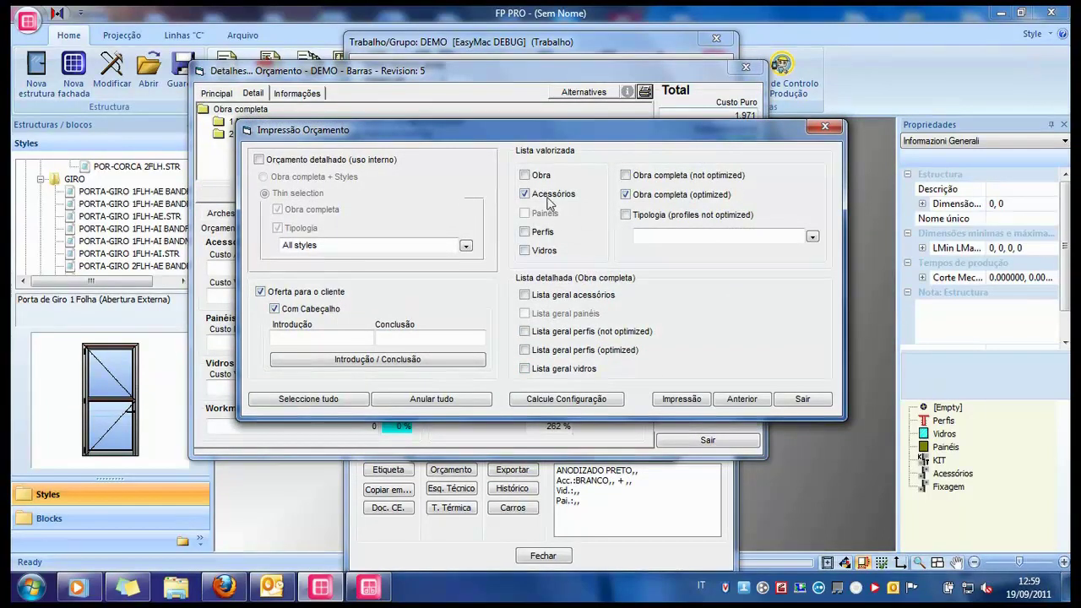
left_click(741, 400)
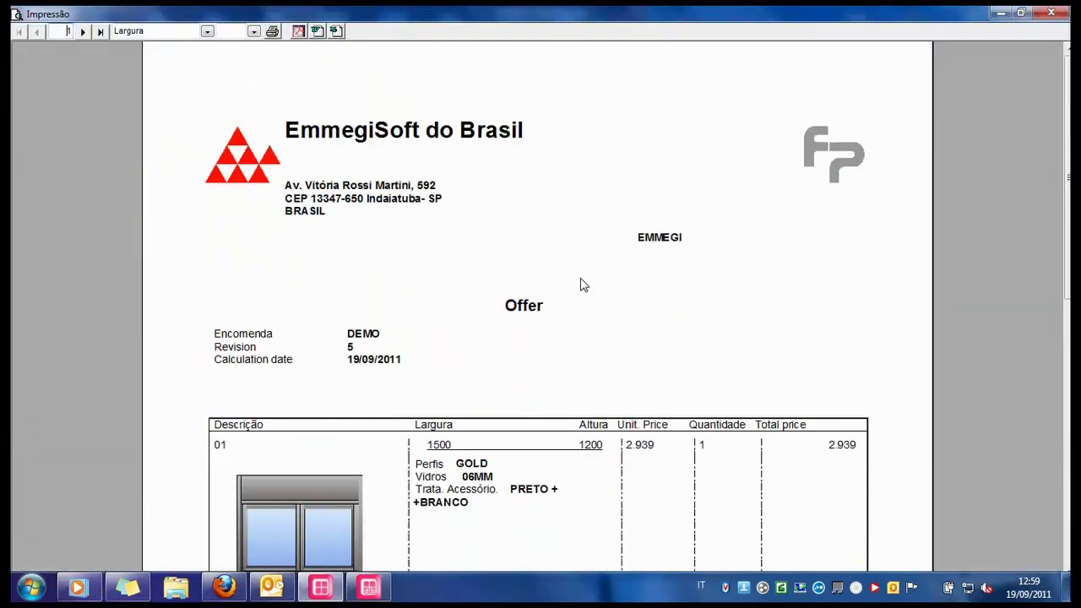
Review the offer's item descriptions, sizes and prices for the window and door, plus the discount, tax and total on page 2
left_click_drag(563, 328, 556, 226)
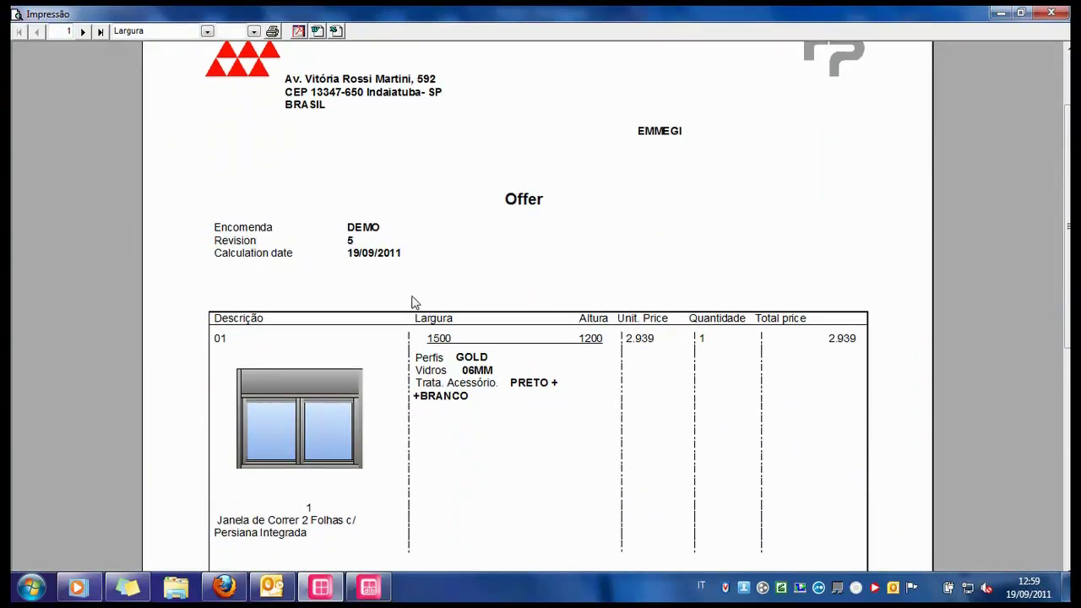
left_click_drag(430, 317, 431, 166)
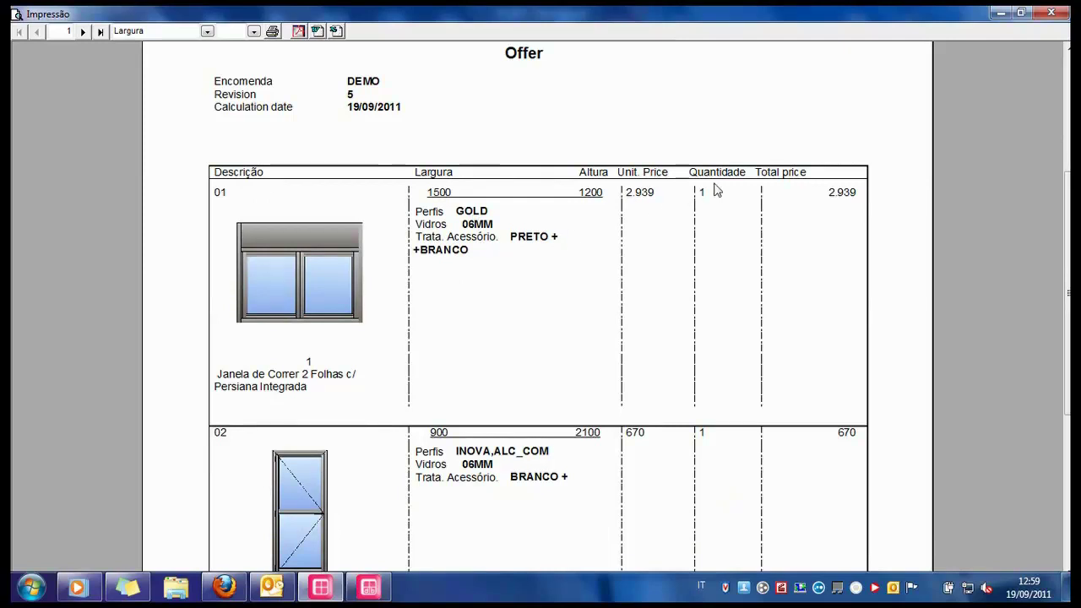
scroll(608, 279, "down", 3)
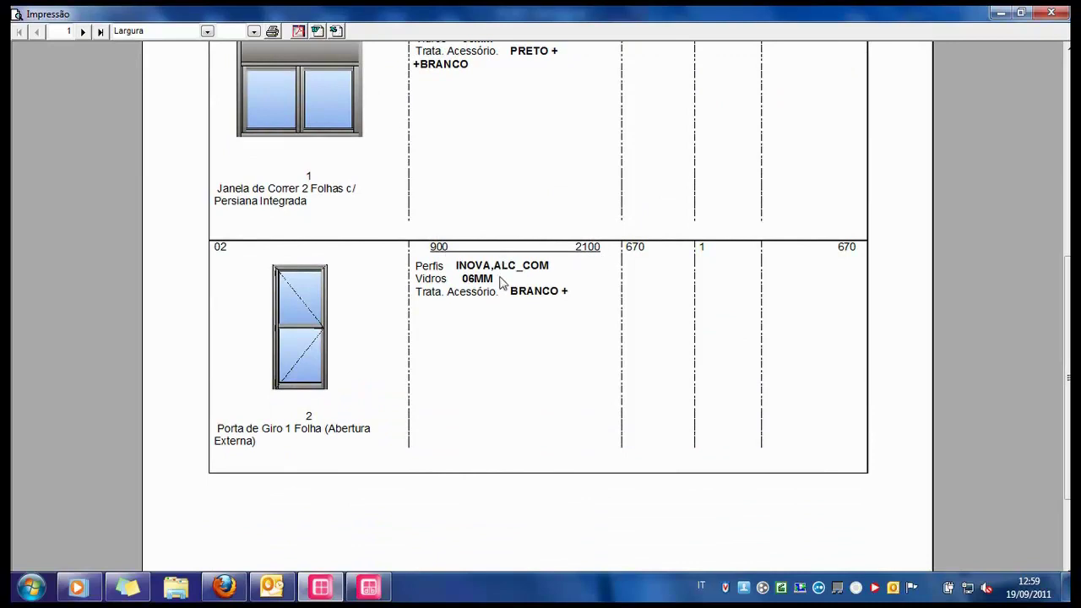
left_click_drag(398, 398, 410, 374)
left_click(83, 32)
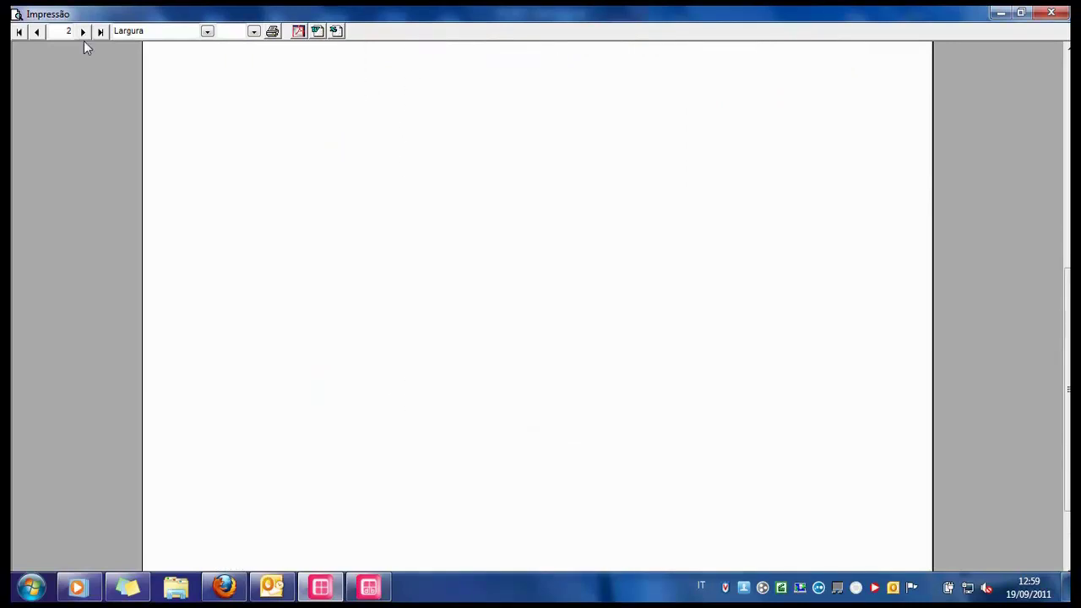
left_click_drag(428, 157, 447, 414)
left_click_drag(507, 202, 507, 346)
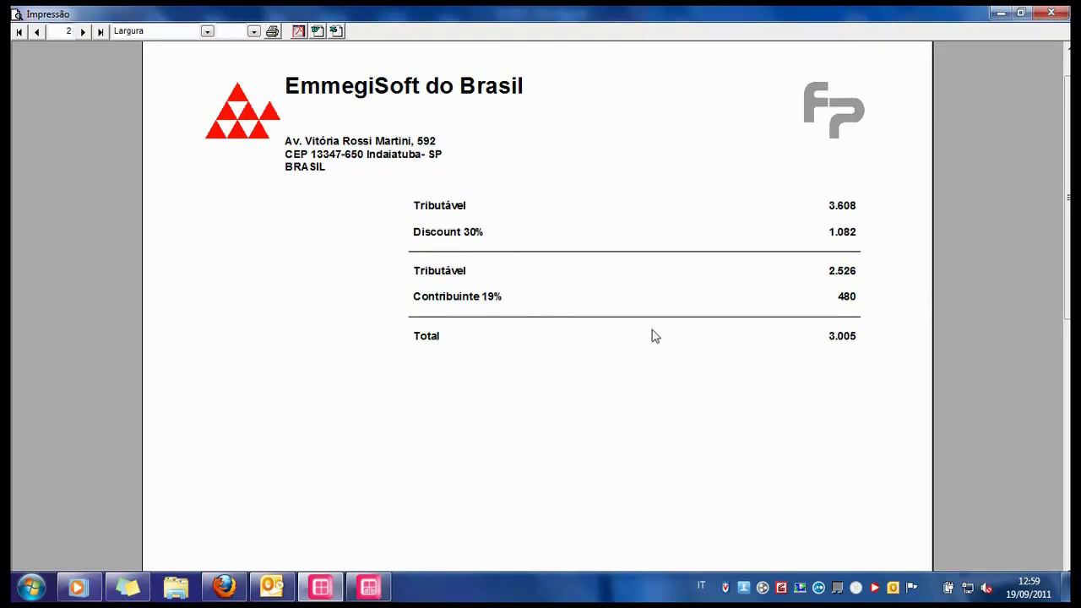
Review the priced accessory lists on pages 3 and 4 of the offer, and close the preview, print options and estimate
left_click(84, 31)
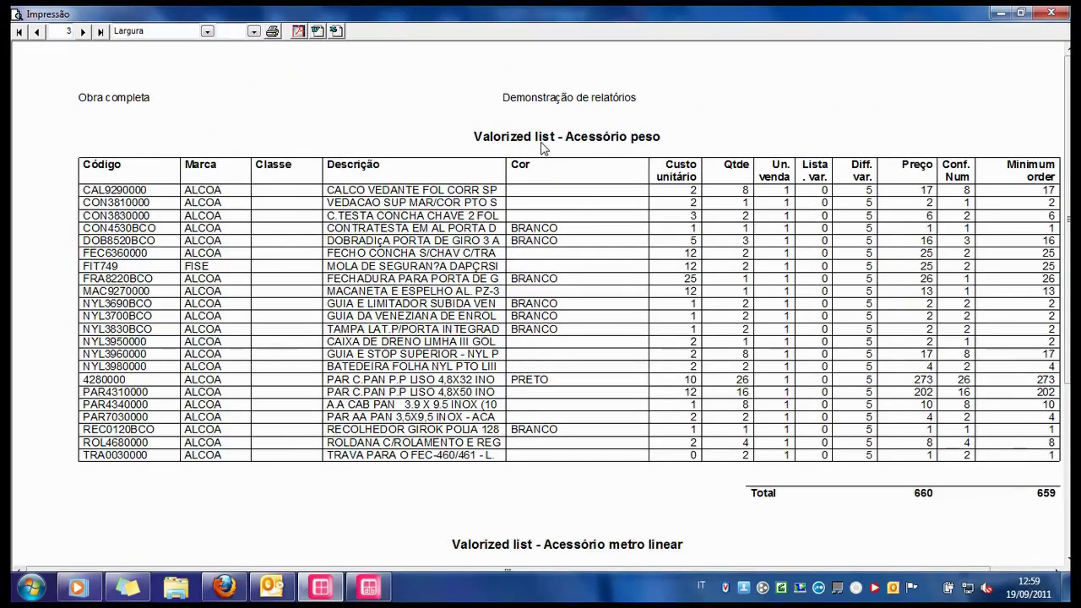
left_click_drag(665, 223, 642, 91)
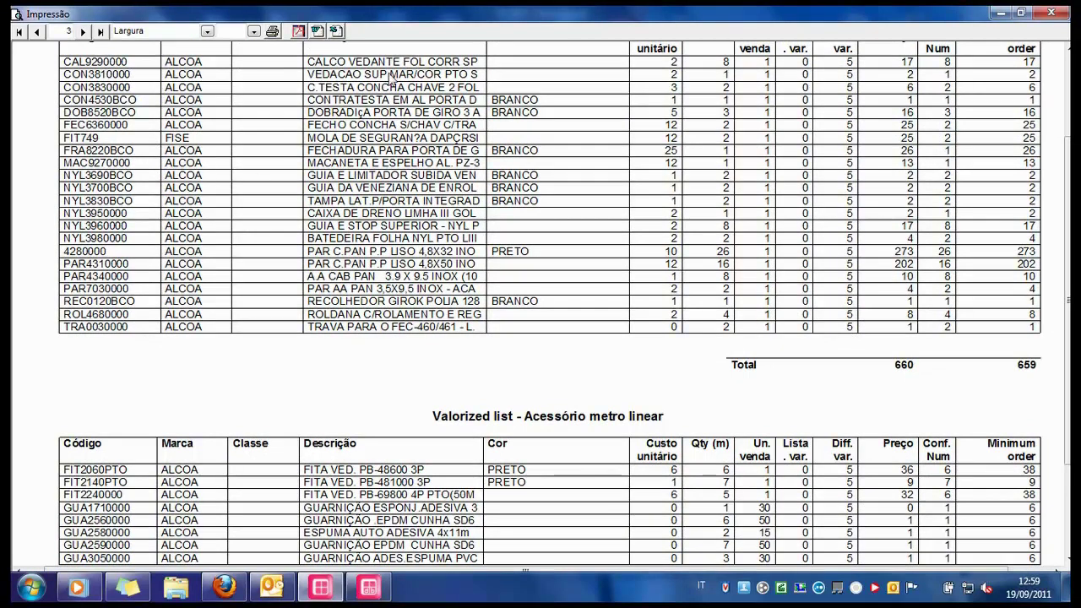
left_click_drag(409, 81, 413, 114)
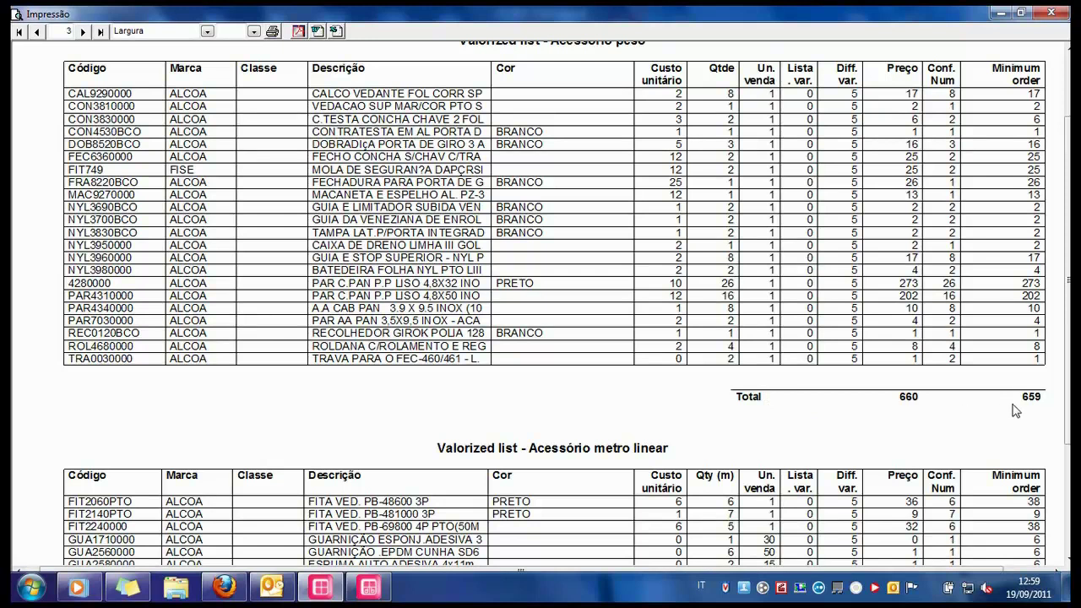
left_click_drag(979, 446, 972, 200)
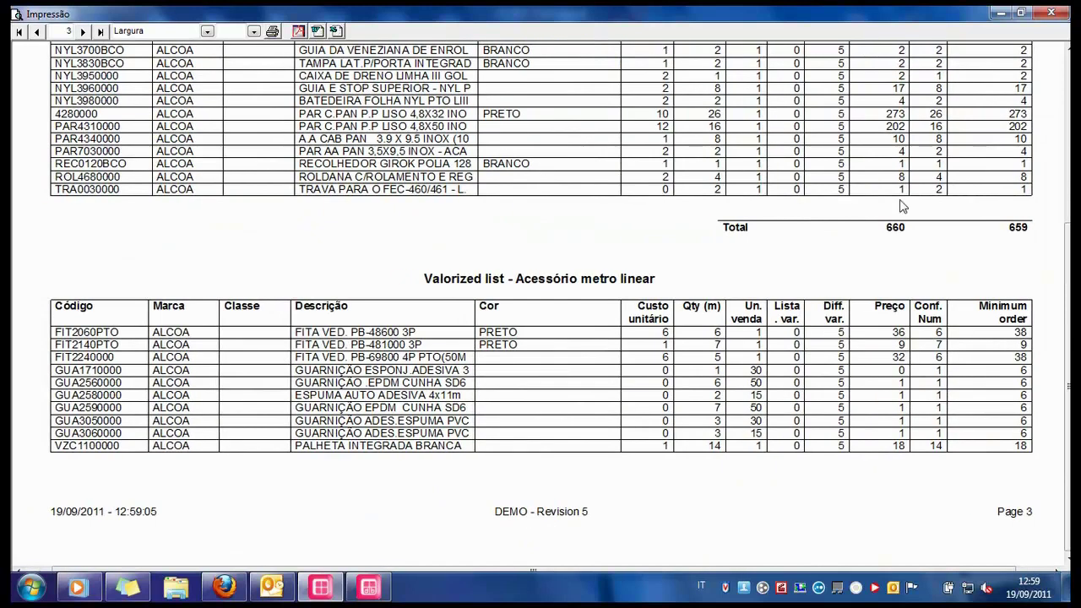
left_click(82, 31)
left_click_drag(507, 93, 527, 390)
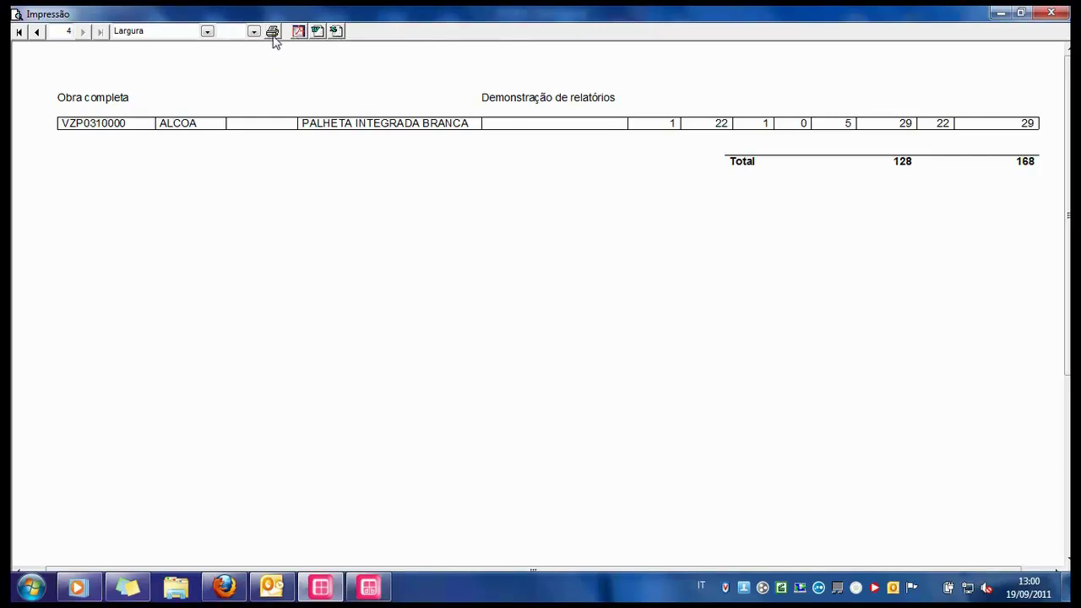
left_click(1060, 13)
left_click(805, 404)
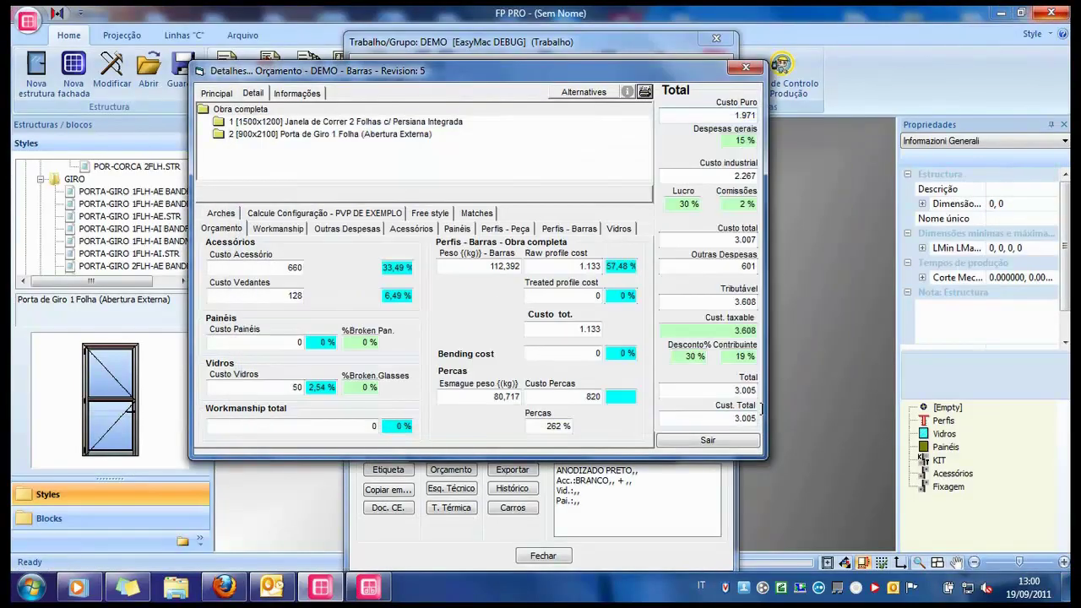
left_click(721, 441)
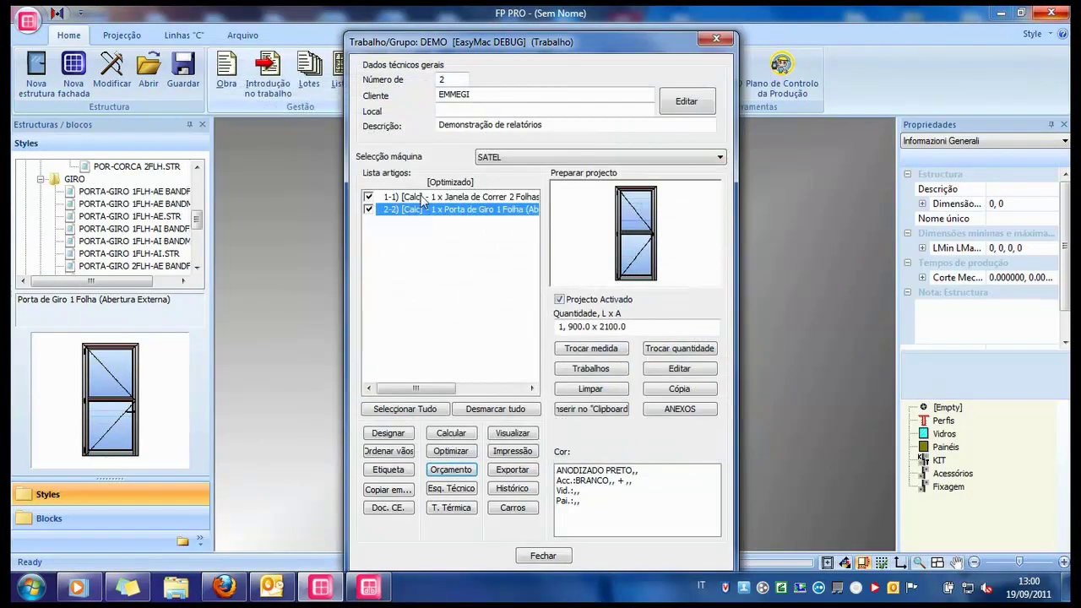
Optimize the bar cutting for all the profile codes selected in the job
left_click(423, 197)
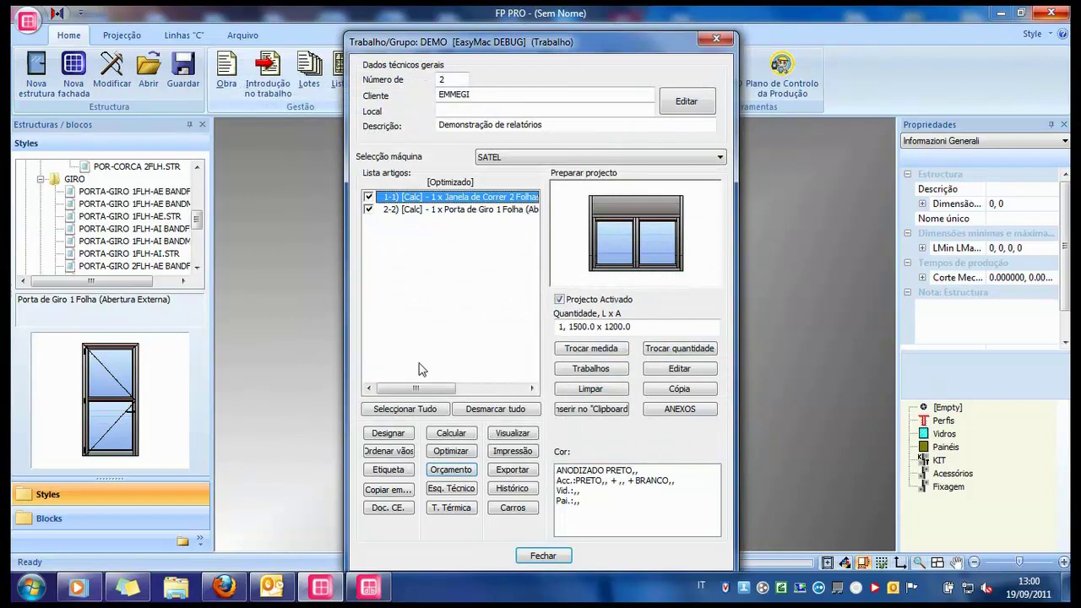
left_click(451, 452)
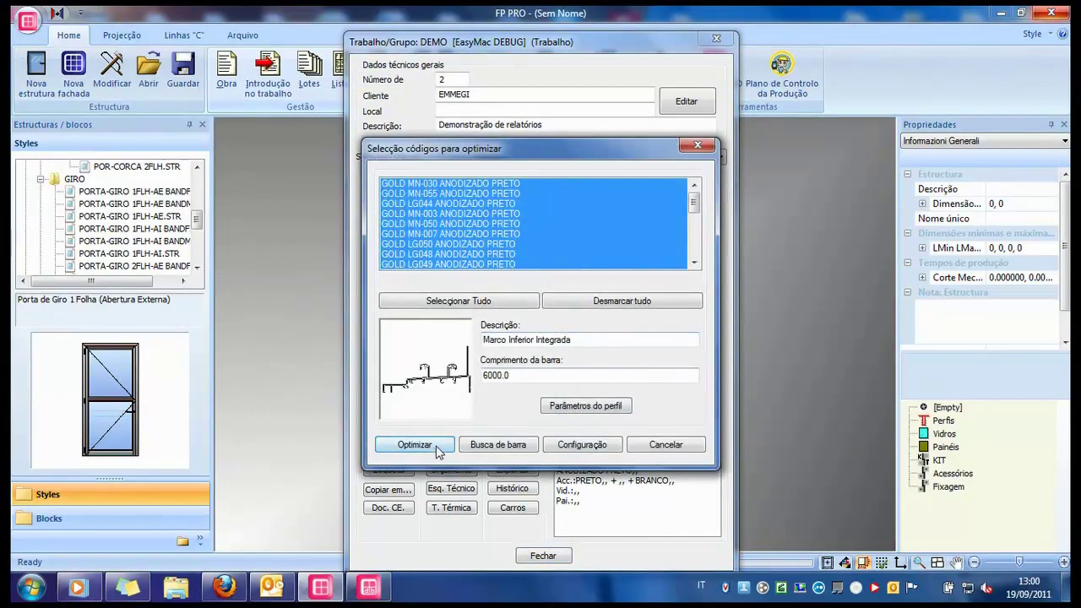
left_click(415, 445)
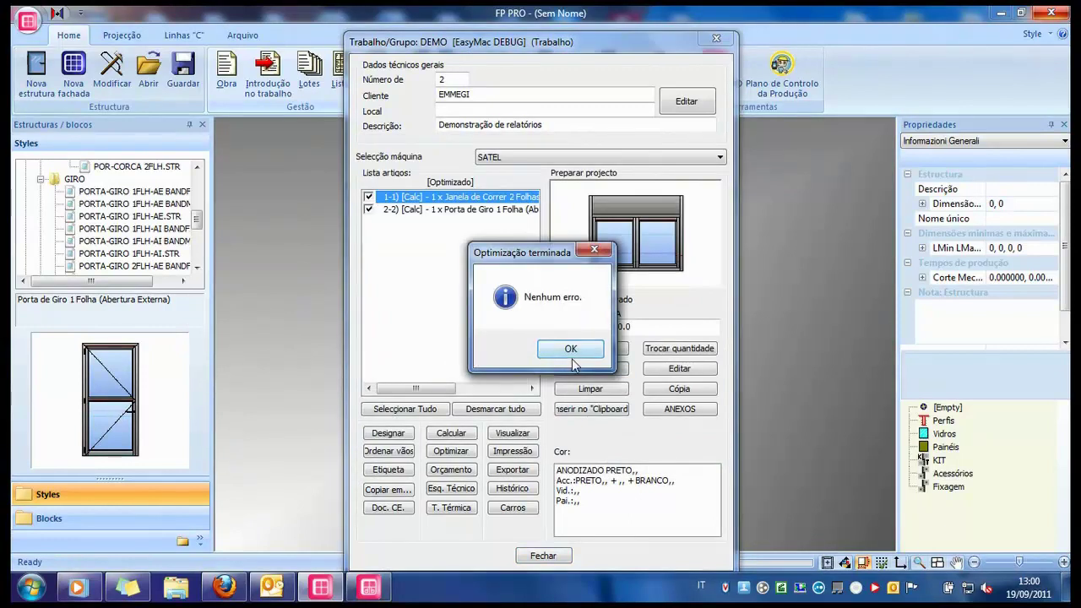
left_click(572, 349)
Display the job's report preview with the current print configuration, including the article list, sections, materials per item and optimized cut list
left_click(527, 435)
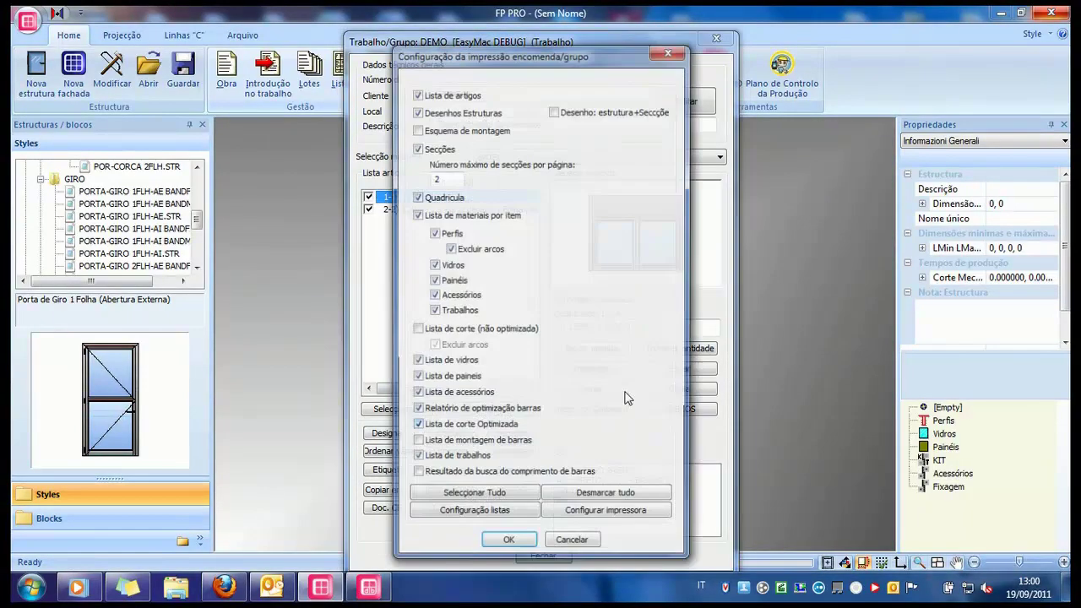
left_click(509, 545)
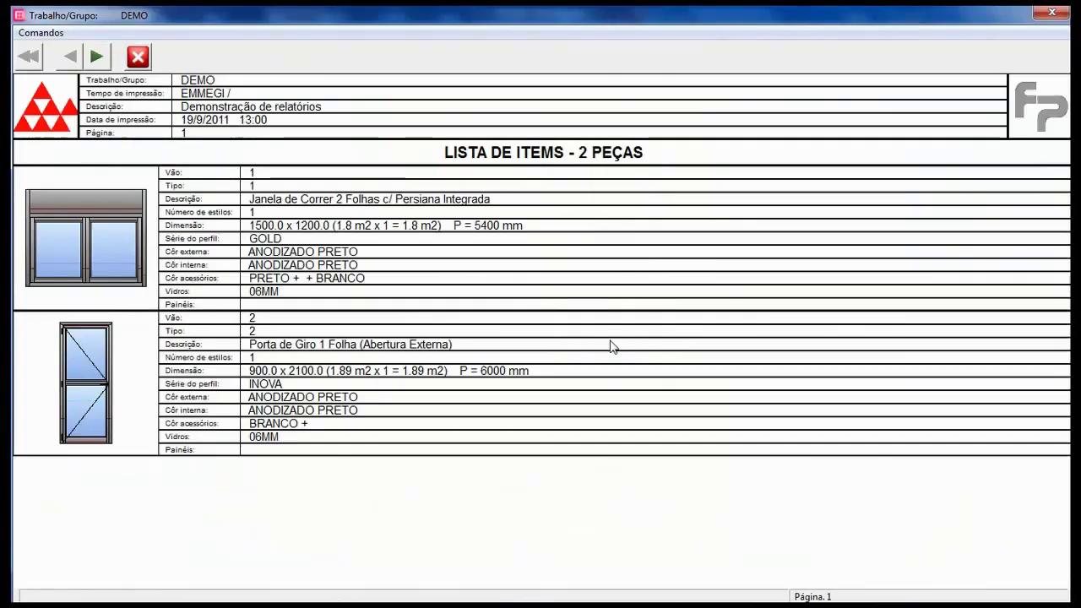